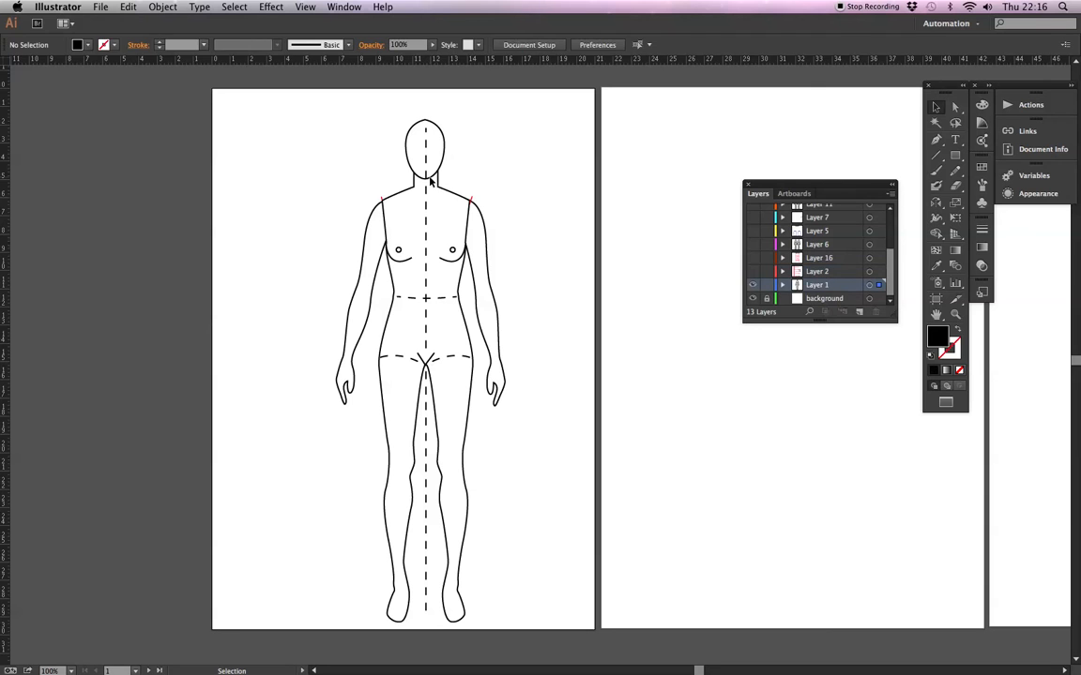
# Open the croquis figure's symbol definition for editing and accept the warning about its instances.
pyautogui.doubleClick(434, 178)
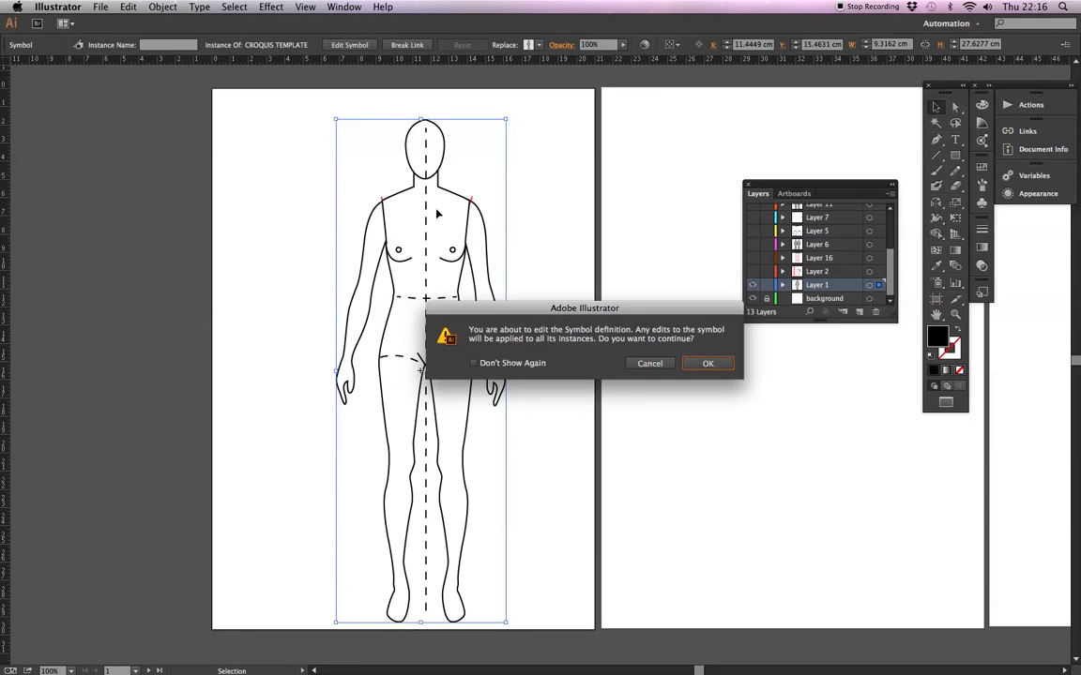
pyautogui.click(707, 364)
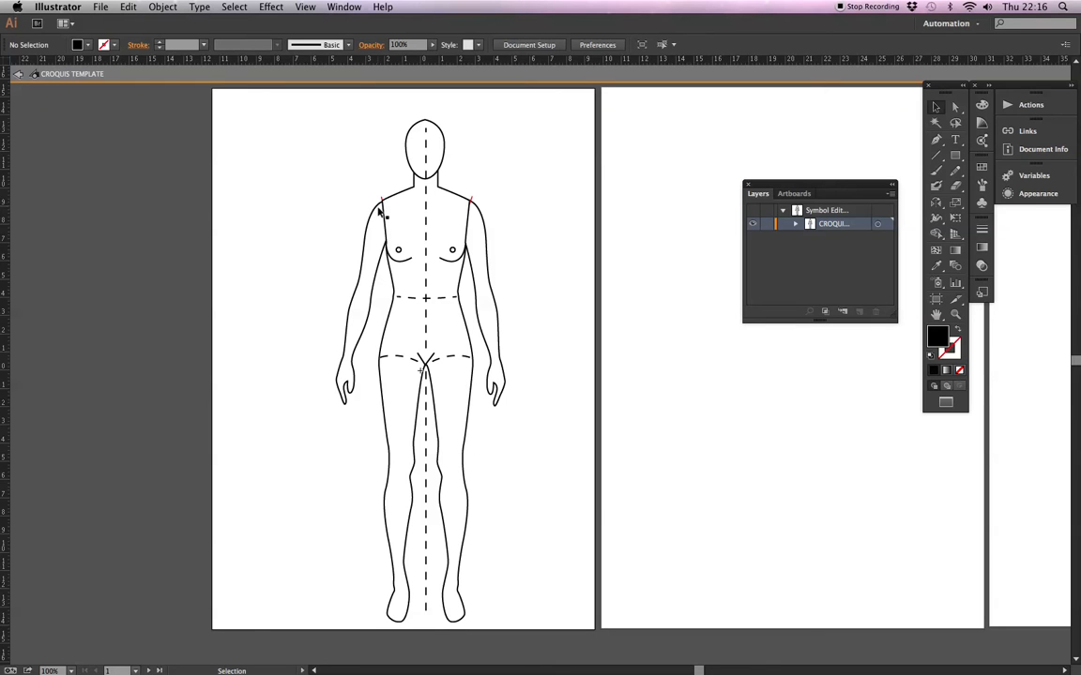
pyautogui.click(956, 315)
pyautogui.moveTo(287, 97); pyautogui.dragTo(644, 466)
pyautogui.moveTo(533, 434); pyautogui.dragTo(447, 373)
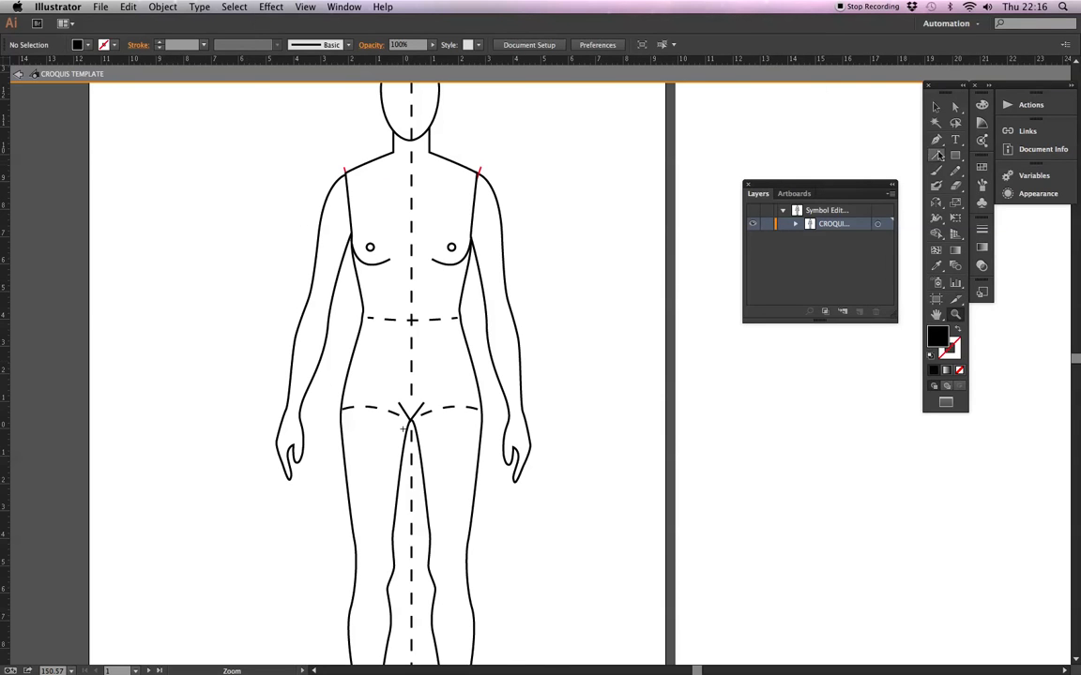
pyautogui.click(935, 106)
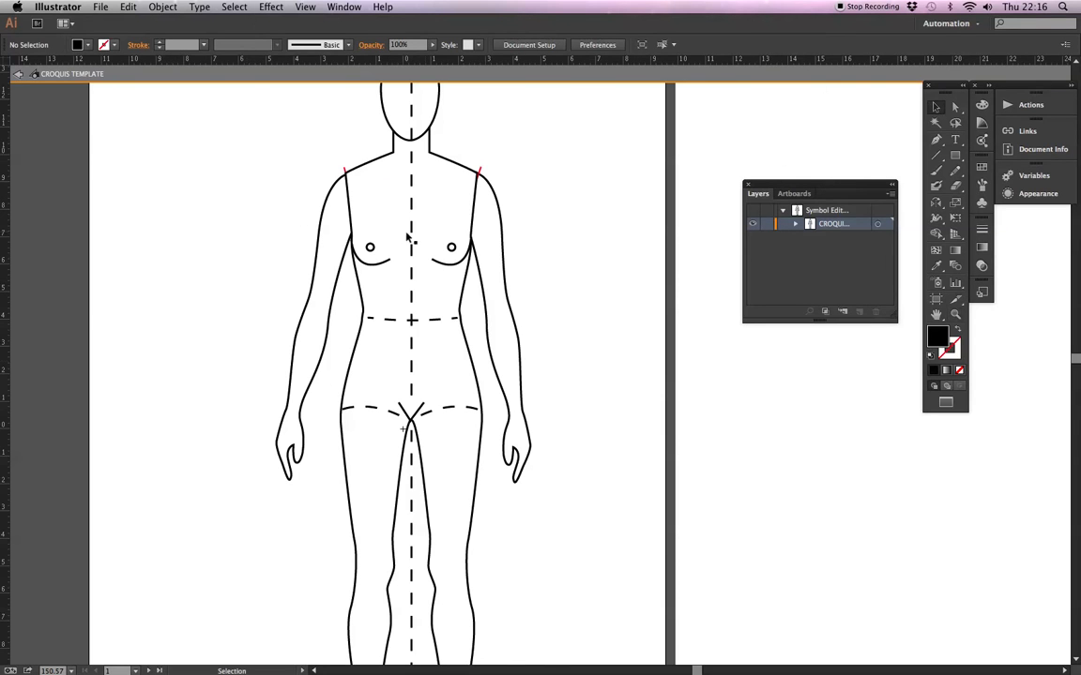
# Try rotating the croquis's left-hand arm outward and repositioning it at the shoulder joint.
pyautogui.click(337, 189)
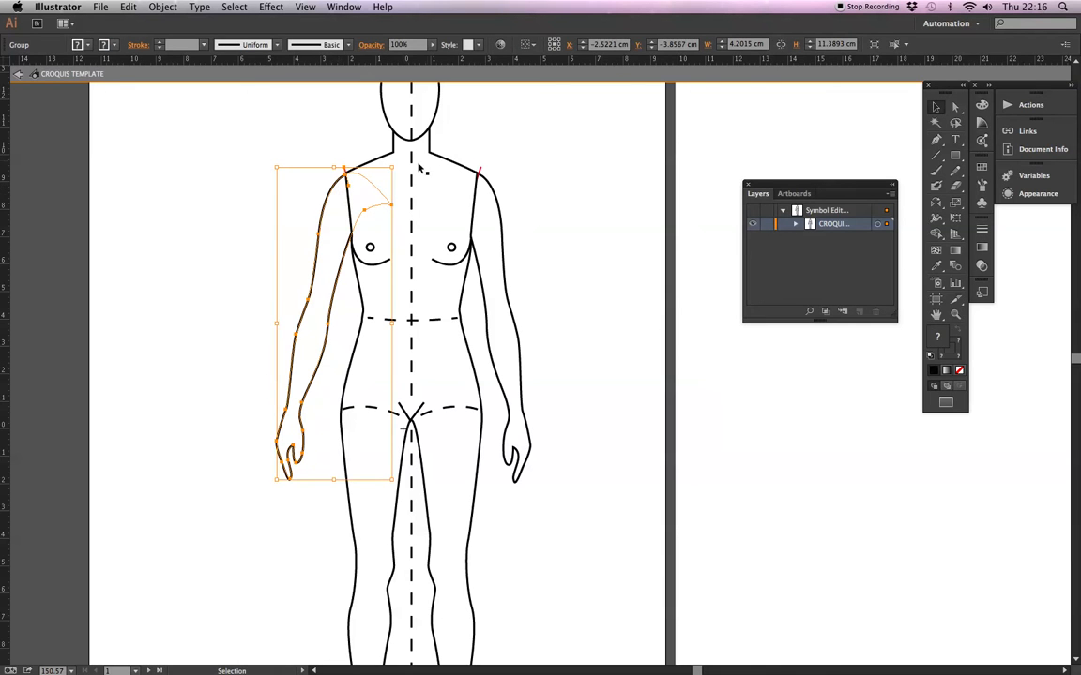
pyautogui.moveTo(393, 165); pyautogui.dragTo(452, 203)
pyautogui.moveTo(327, 290); pyautogui.dragTo(269, 268)
pyautogui.click(349, 145)
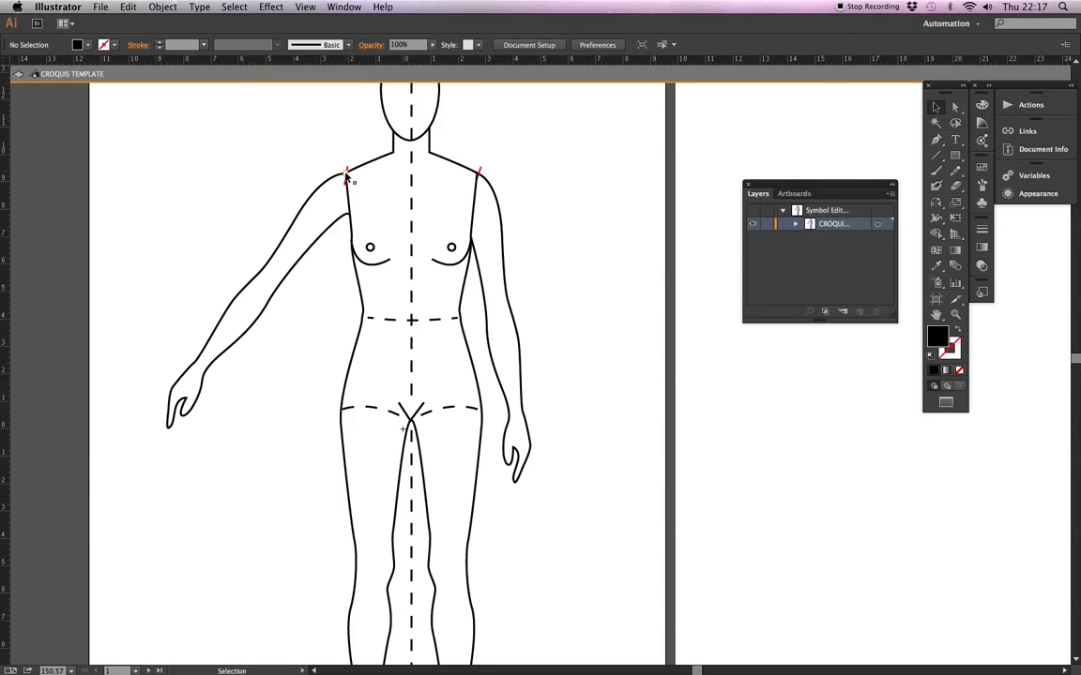
pyautogui.click(344, 183)
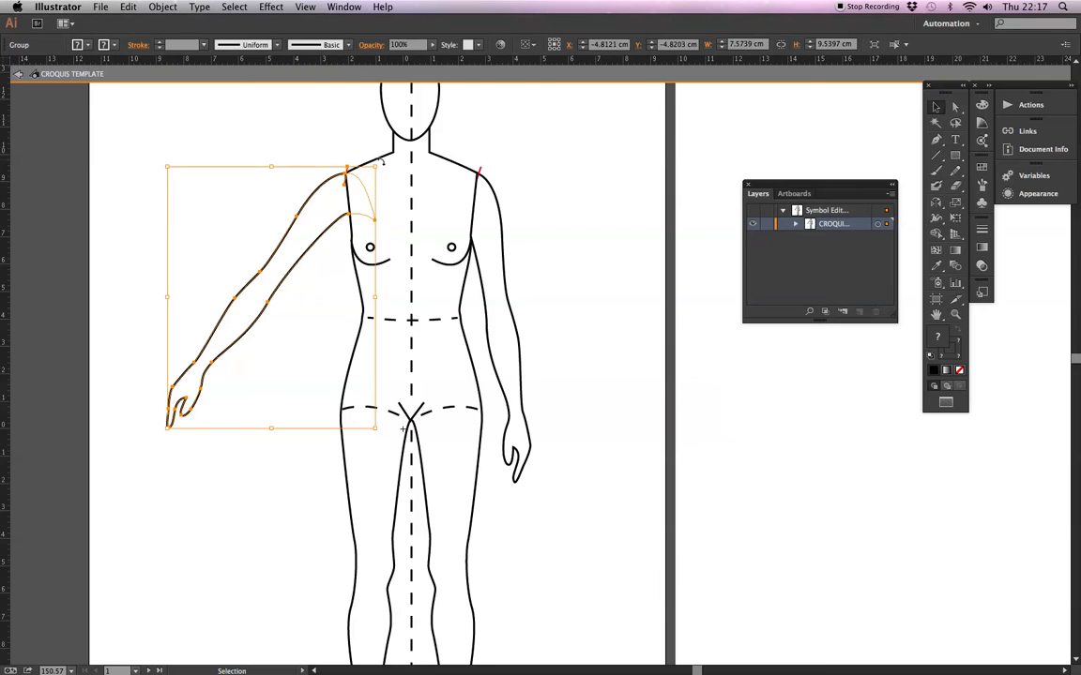
pyautogui.moveTo(377, 162); pyautogui.dragTo(344, 183)
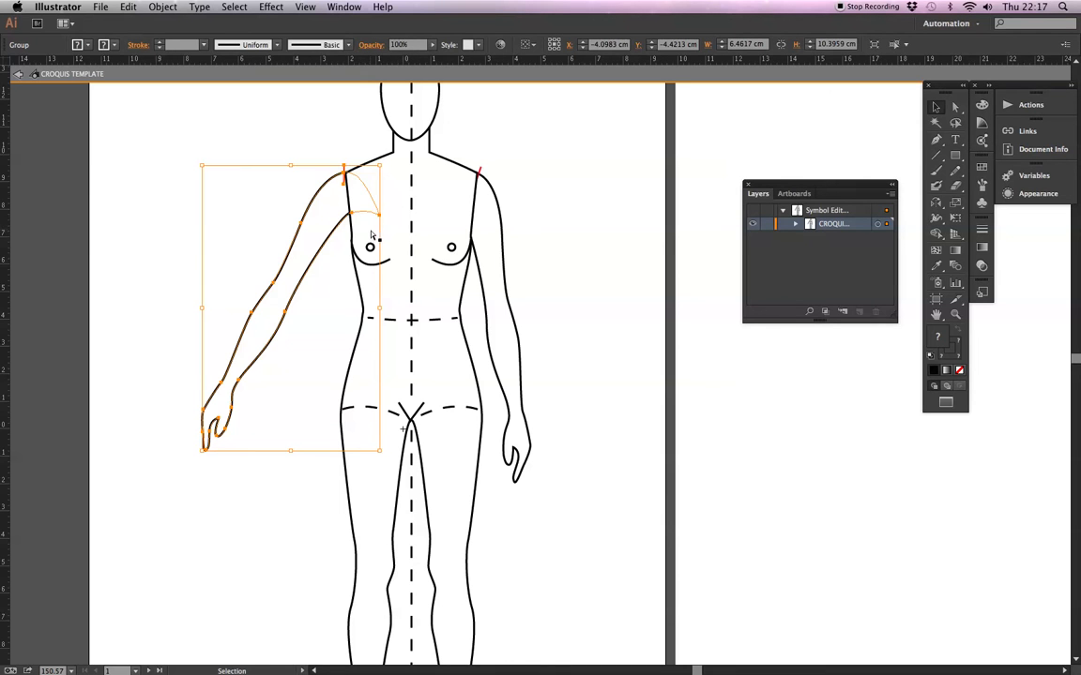
# Undo the arm rotation and repositioning, and leave symbol editing.
pyautogui.press('super+d')
pyautogui.press('super+d')
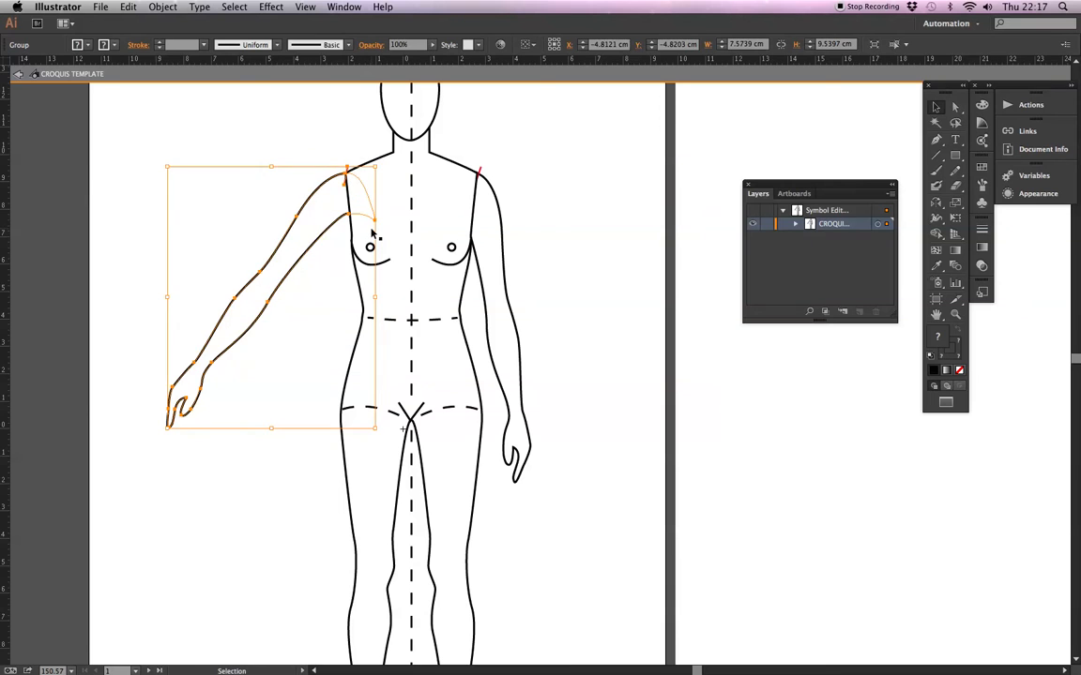
pyautogui.press('super+z')
pyautogui.press('super+z')
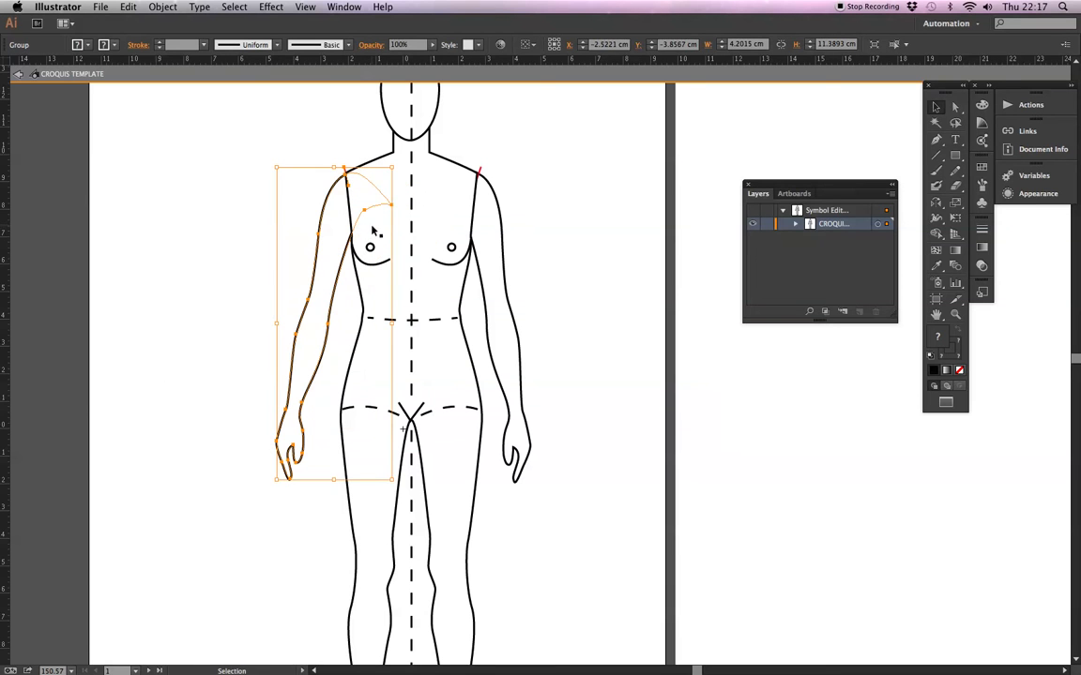
pyautogui.click(605, 177)
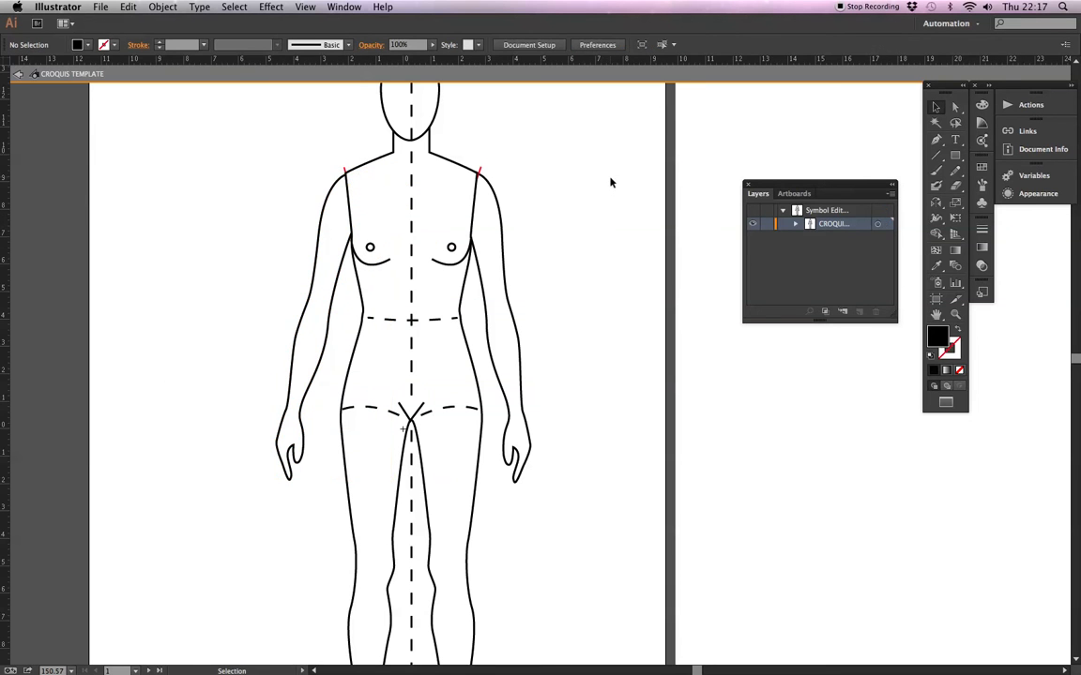
pyautogui.doubleClick(610, 181)
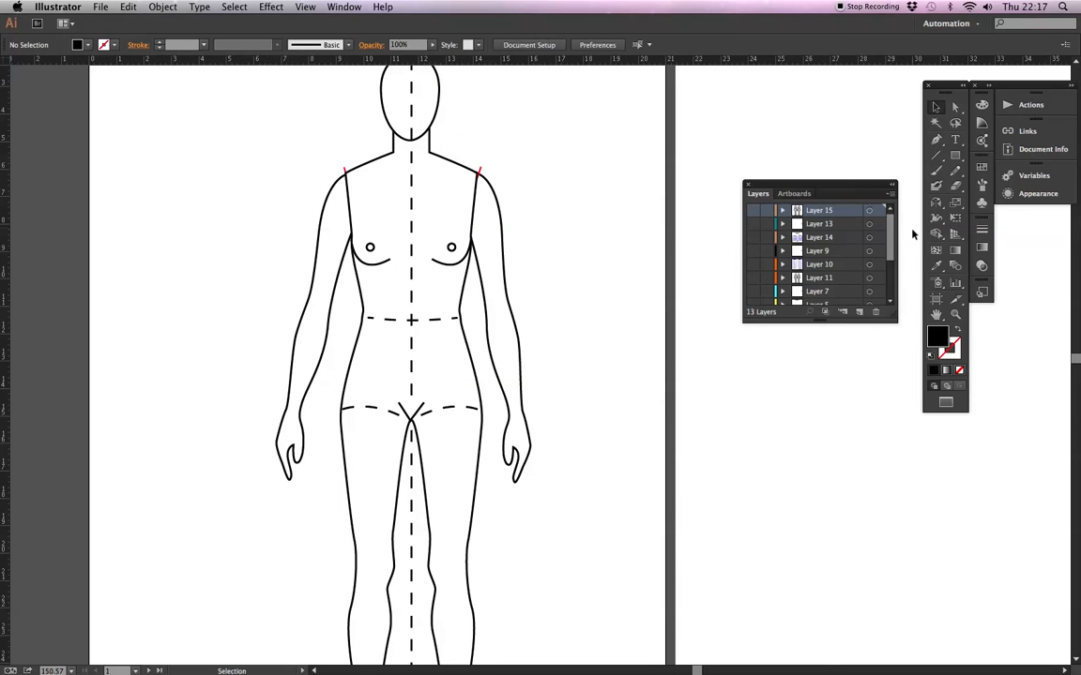
# Make Layer 2 and Layer 16 visible to overlay the proportion guides on the croquis.
pyautogui.moveTo(893, 246); pyautogui.dragTo(897, 284)
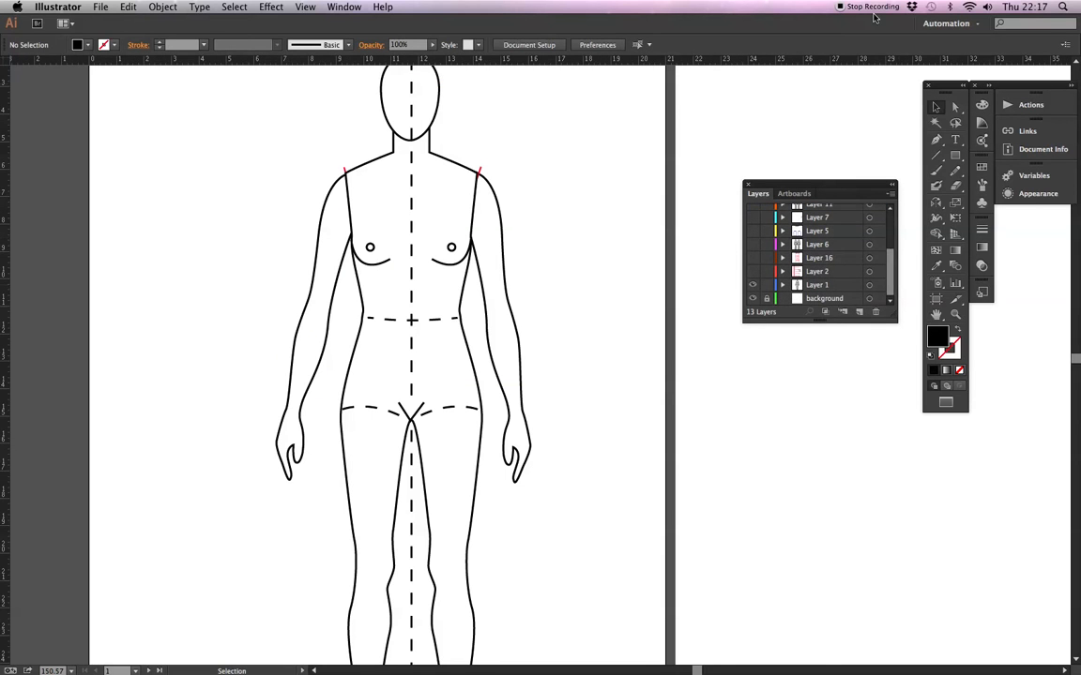
pyautogui.press('super+minus')
pyautogui.moveTo(489, 378); pyautogui.dragTo(444, 336)
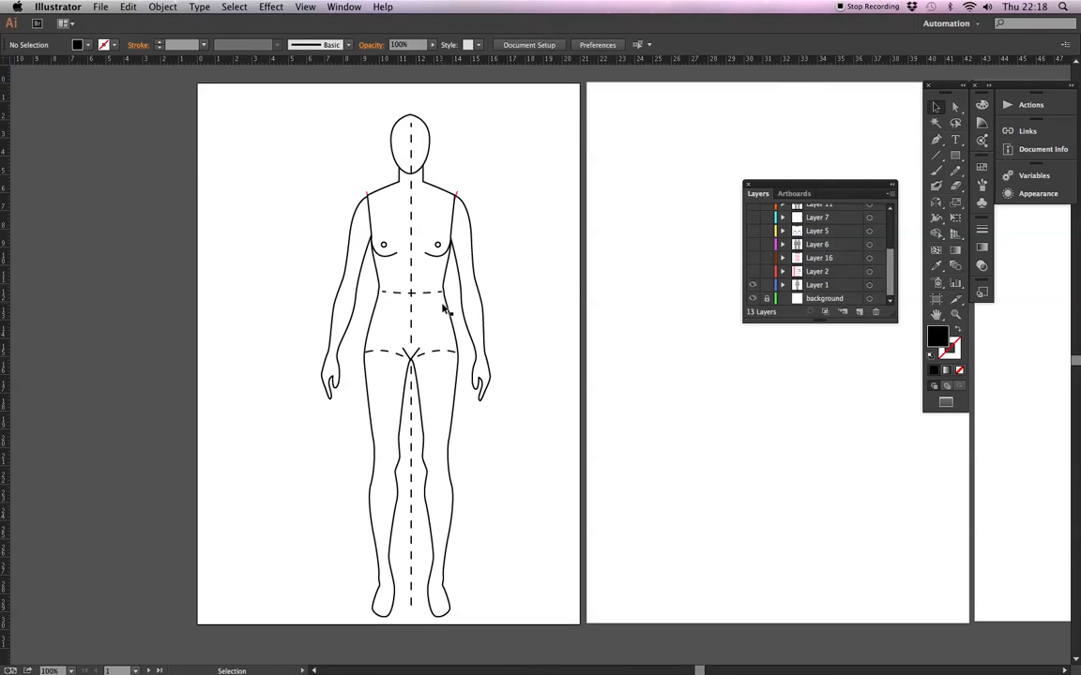
pyautogui.click(753, 273)
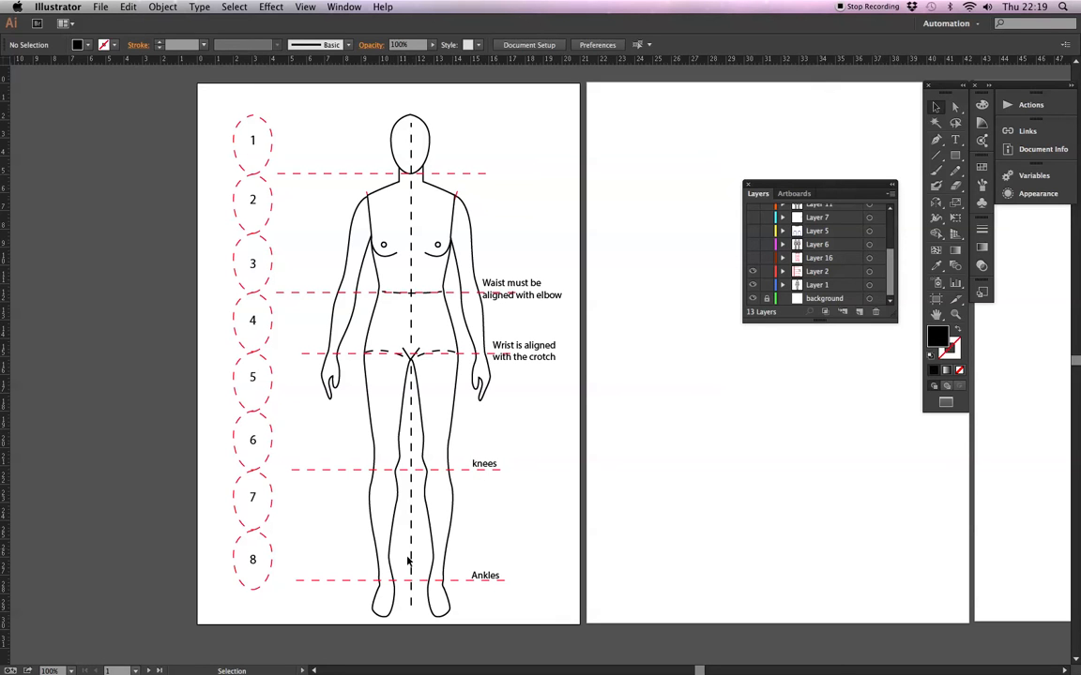
pyautogui.click(751, 258)
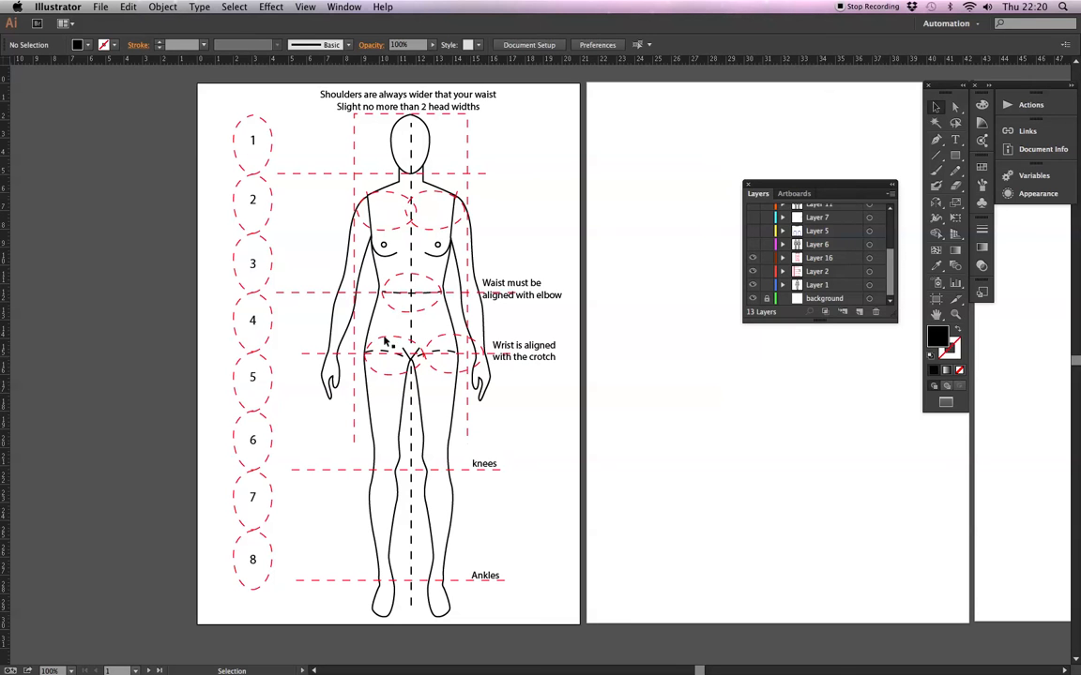
# Move the layer list clear of the neighbouring artboard and make Layer 5 with the knee length skirts visible.
pyautogui.press('space')
pyautogui.moveTo(518, 286); pyautogui.dragTo(389, 292)
pyautogui.press('space')
pyautogui.moveTo(834, 188); pyautogui.dragTo(941, 438)
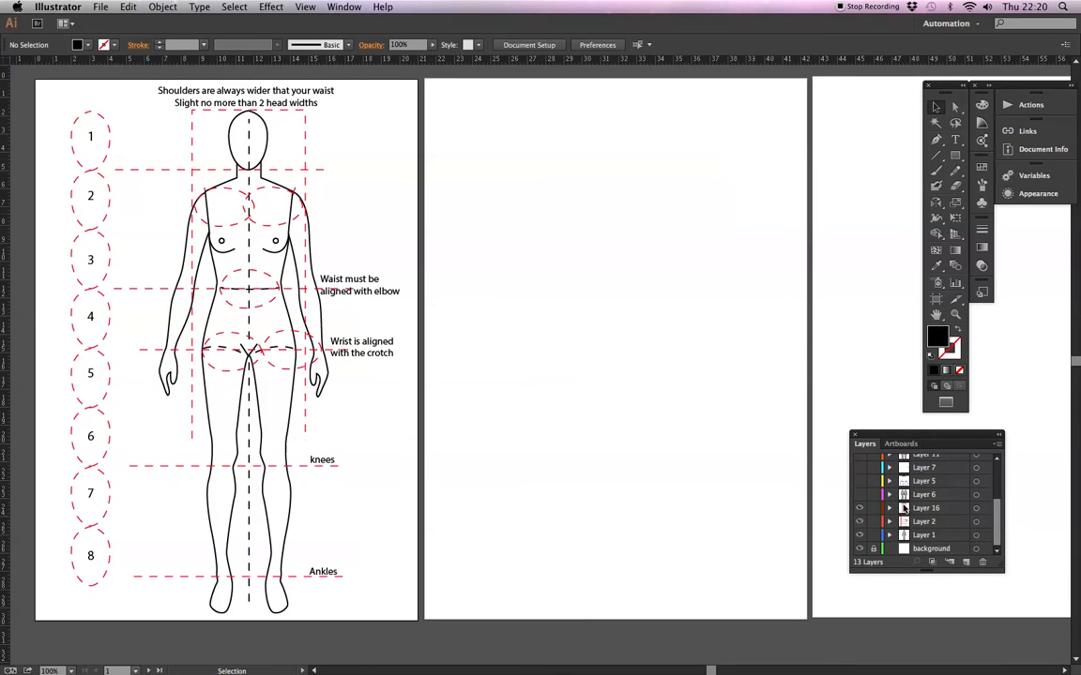
pyautogui.click(859, 482)
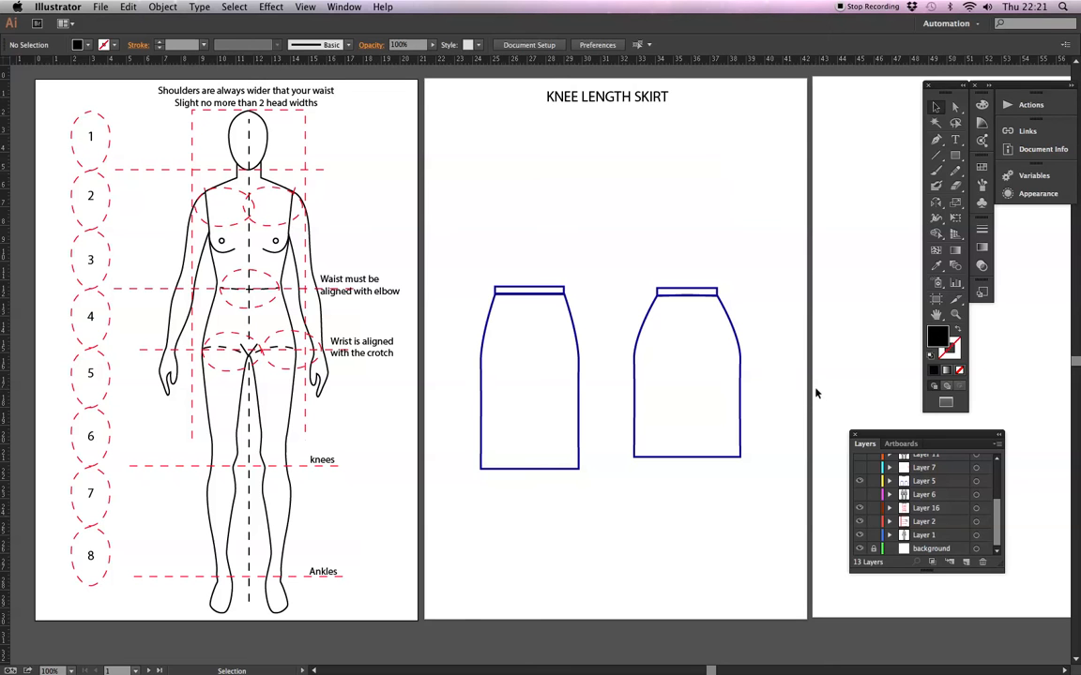
# Make Layer 7 with the tick and cross and Layer 6 with the croquis figures visible on the skirt artboard.
pyautogui.click(859, 494)
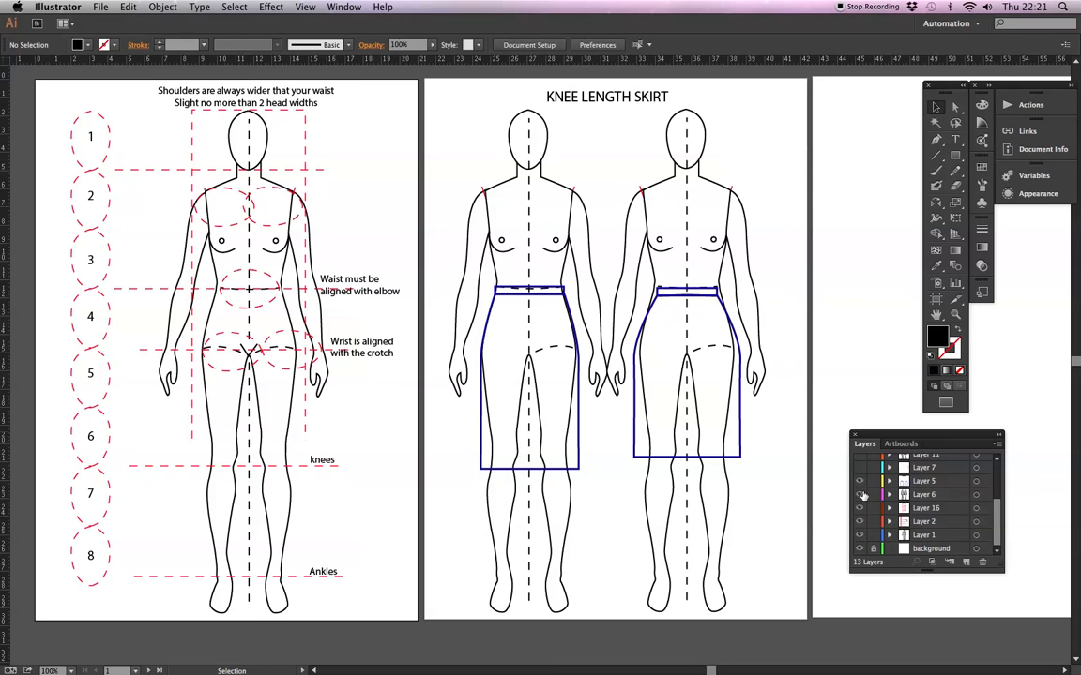
pyautogui.click(859, 494)
pyautogui.click(859, 467)
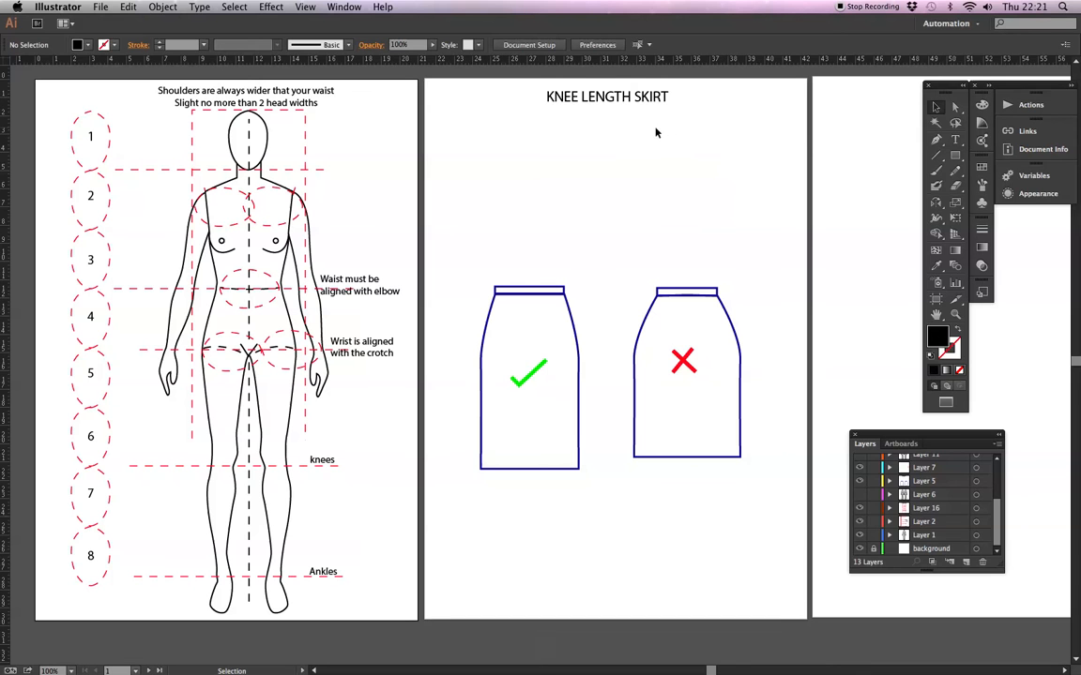
pyautogui.click(861, 494)
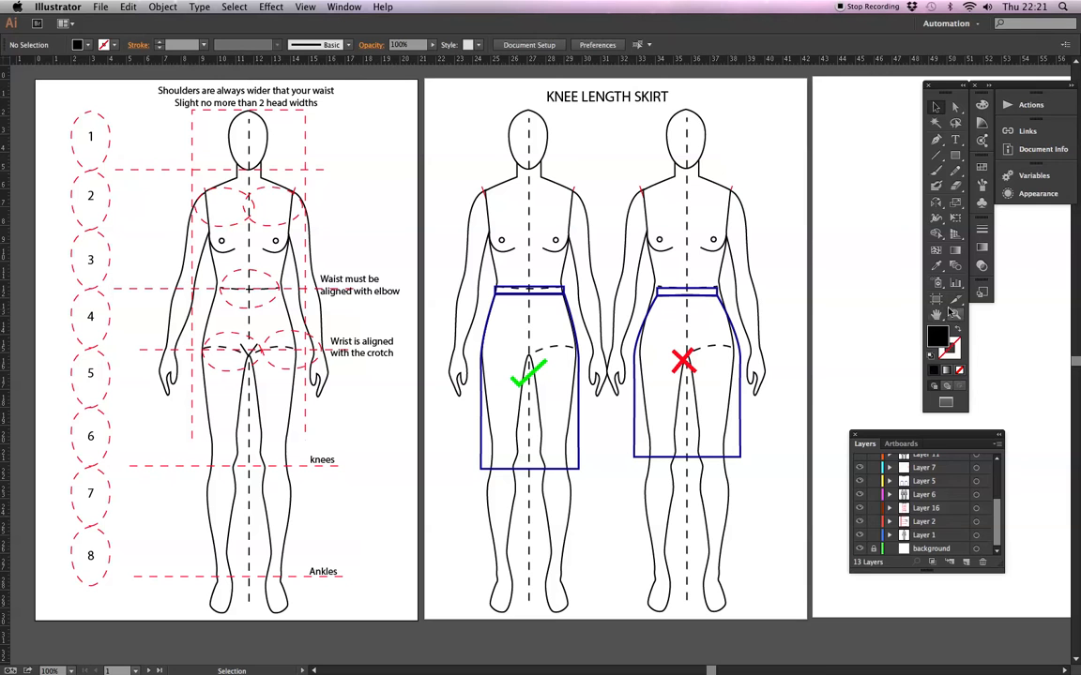
# Examine how both knee length skirts line up with the croquis waist, hips and knees.
pyautogui.press('z')
pyautogui.moveTo(599, 113); pyautogui.dragTo(769, 483)
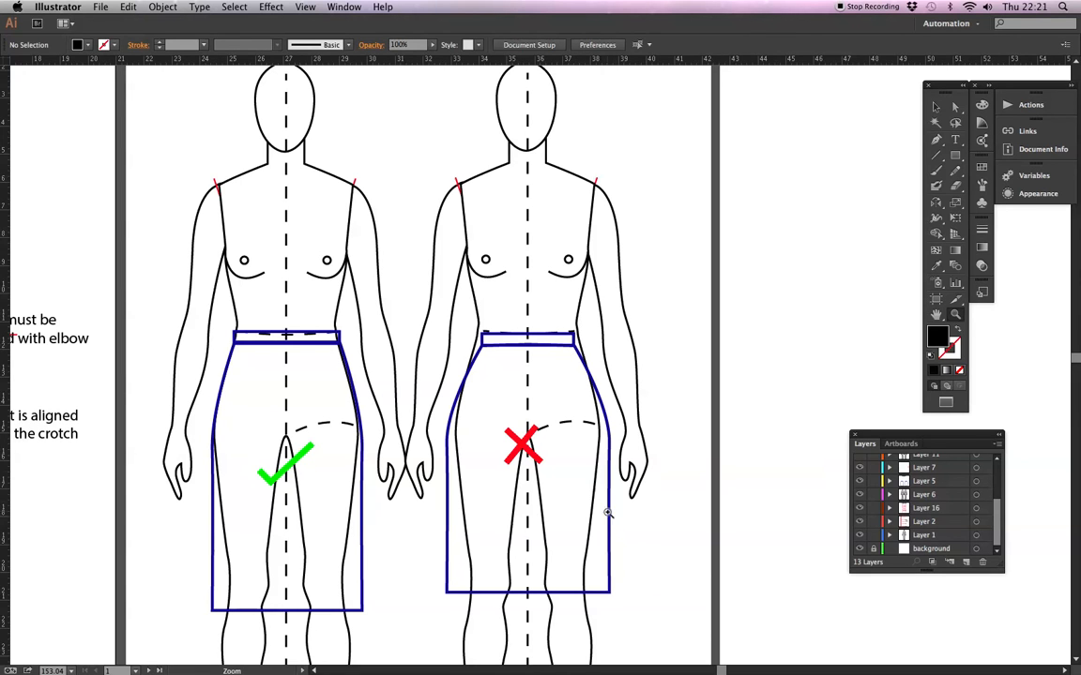
pyautogui.moveTo(545, 535); pyautogui.dragTo(535, 448)
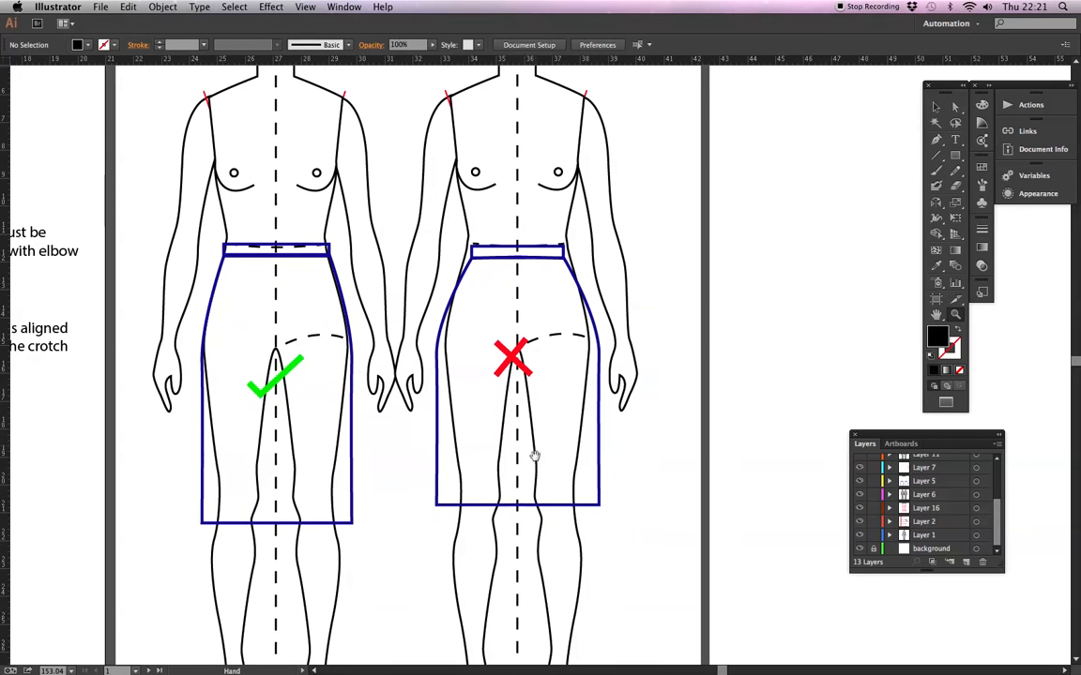
pyautogui.moveTo(508, 514); pyautogui.dragTo(609, 421)
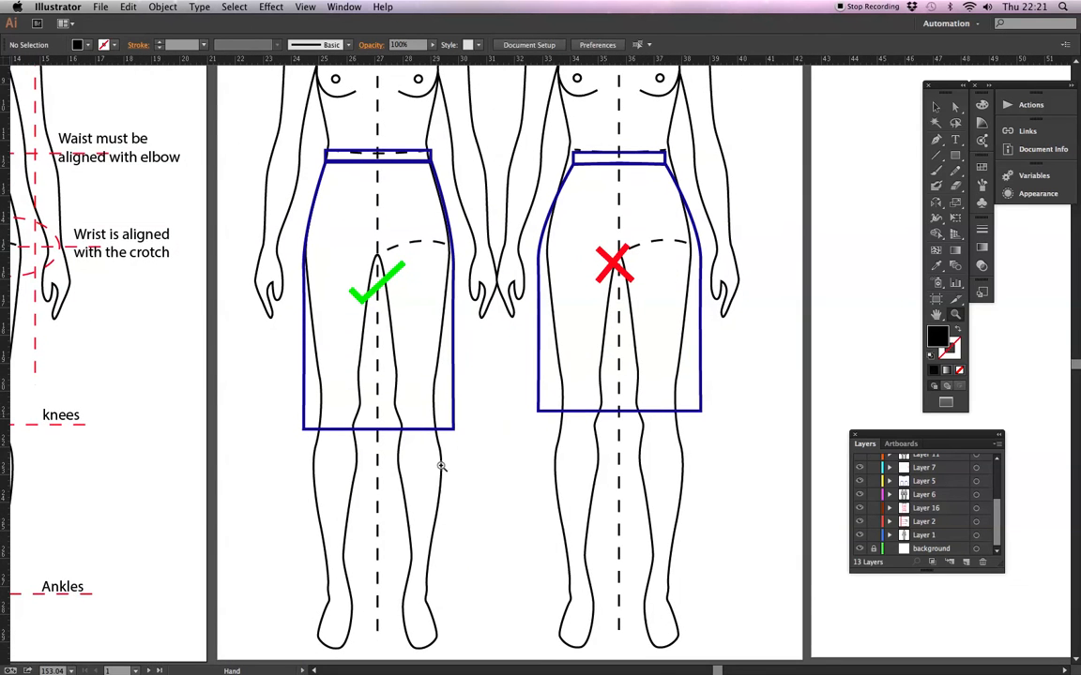
pyautogui.moveTo(305, 491); pyautogui.dragTo(331, 444)
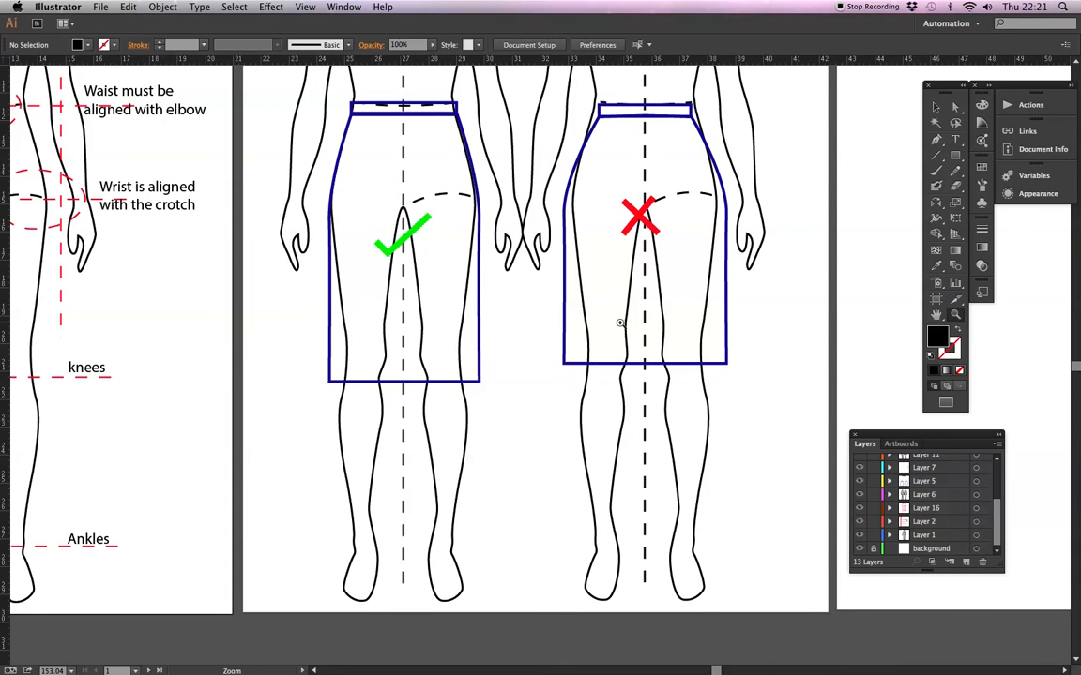
pyautogui.moveTo(622, 249); pyautogui.dragTo(615, 371)
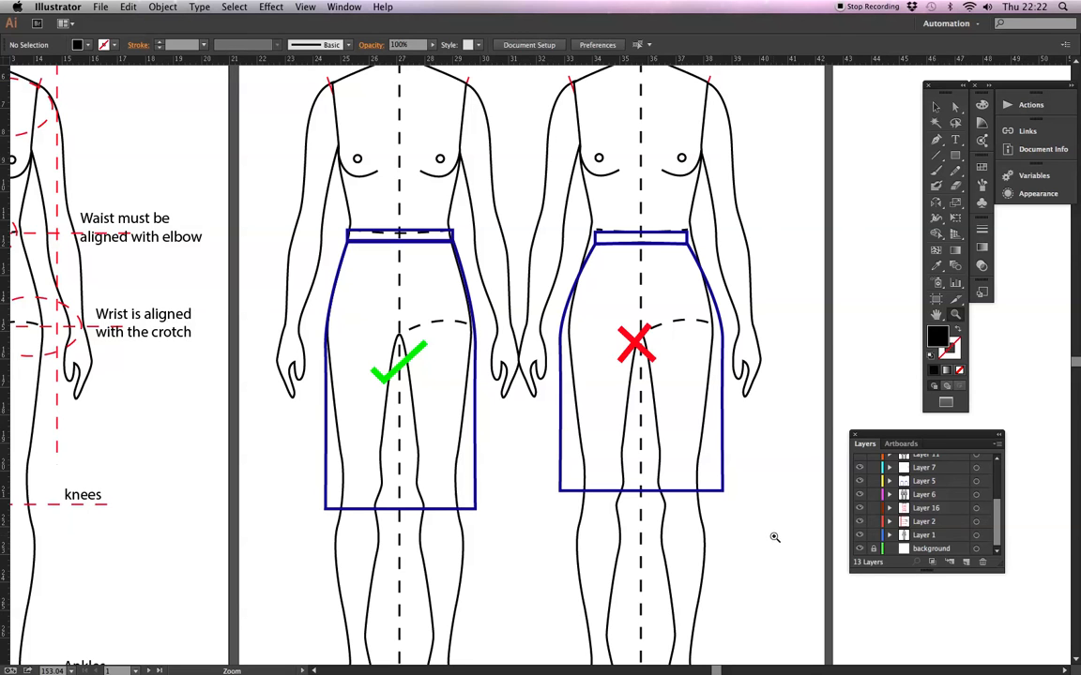
# Make Layer 10 with the two trouser drawings visible on the artboard beside the skirts.
pyautogui.scroll(2, 897, 469)
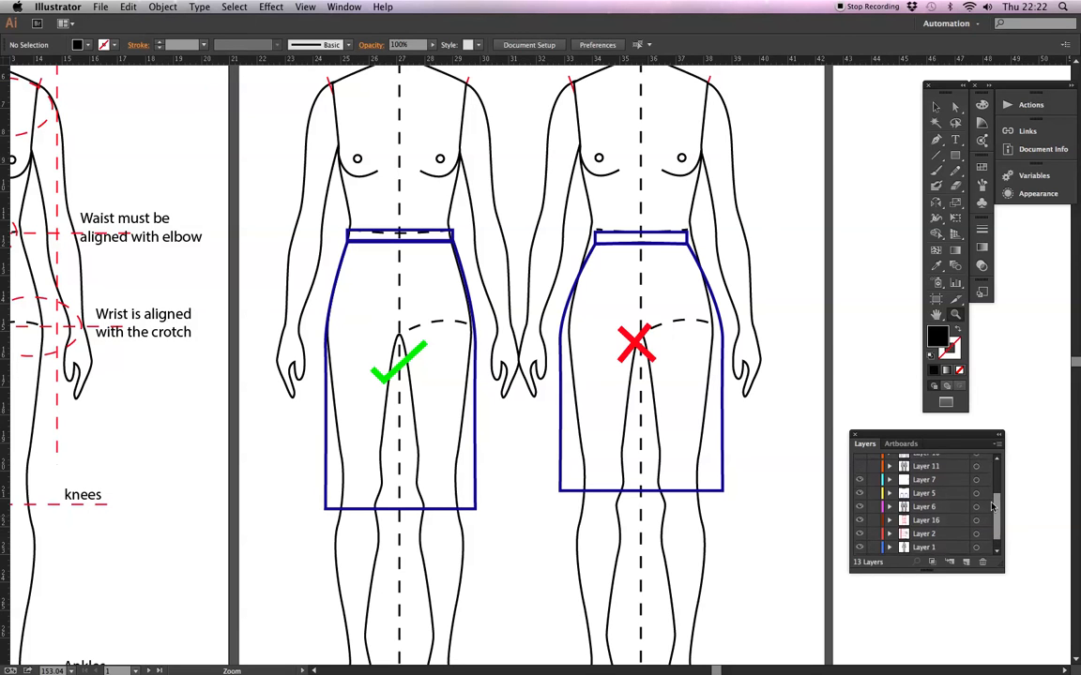
pyautogui.press('super+minus')
pyautogui.press('super+minus')
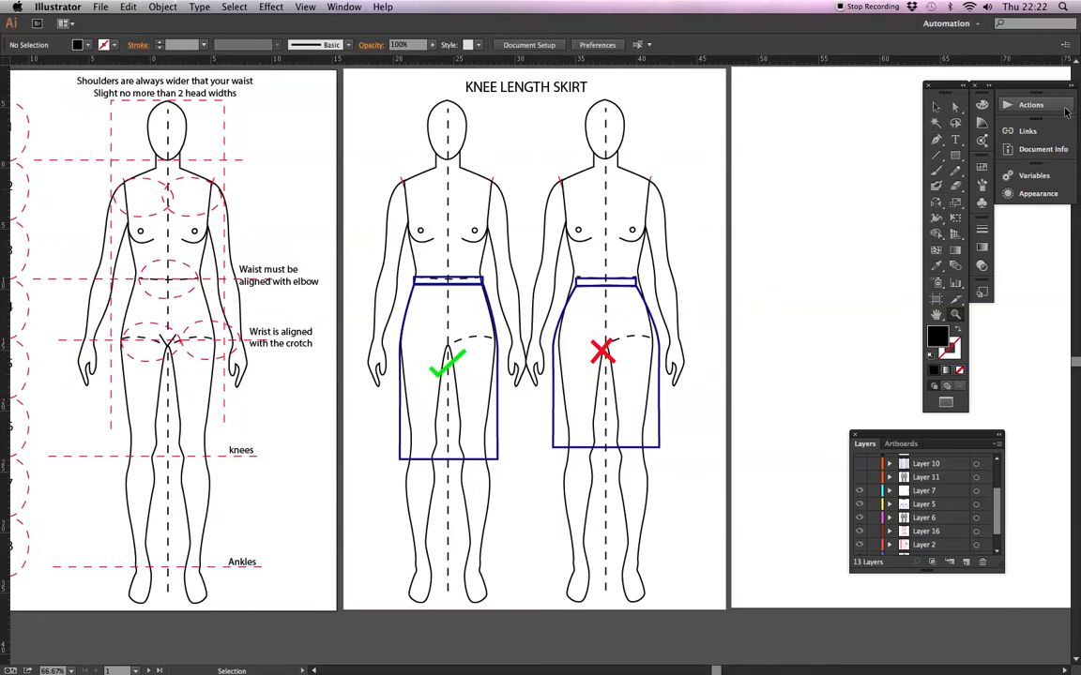
pyautogui.moveTo(592, 370); pyautogui.dragTo(364, 369)
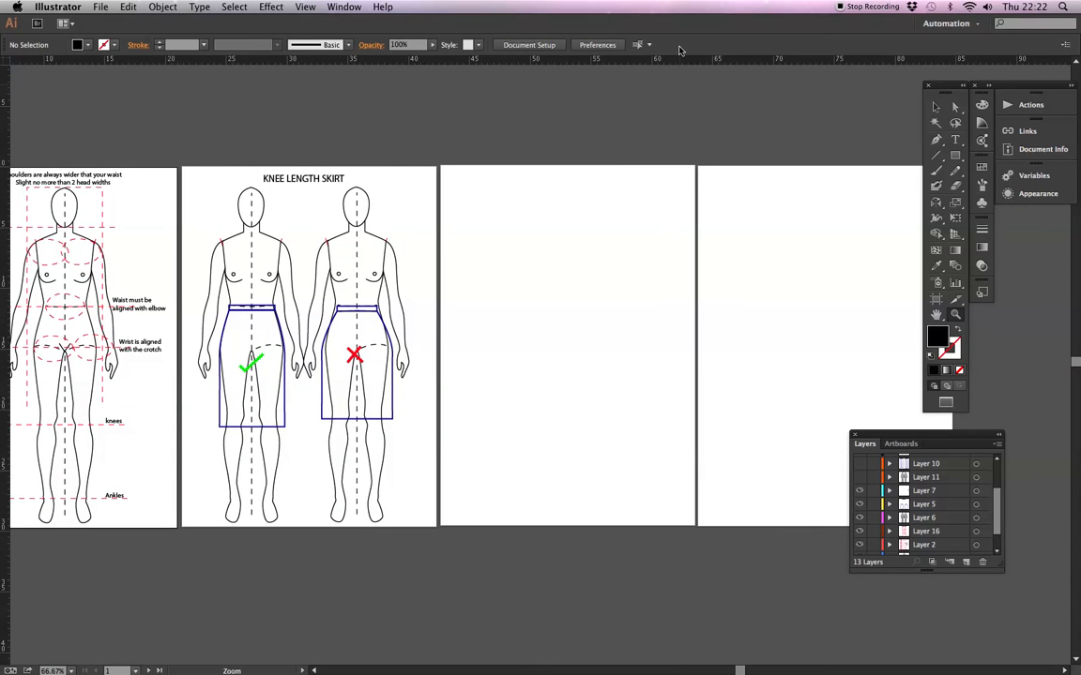
pyautogui.press('super+equal')
pyautogui.hscroll(4, 588, 249)
pyautogui.scroll(2, 588, 249)
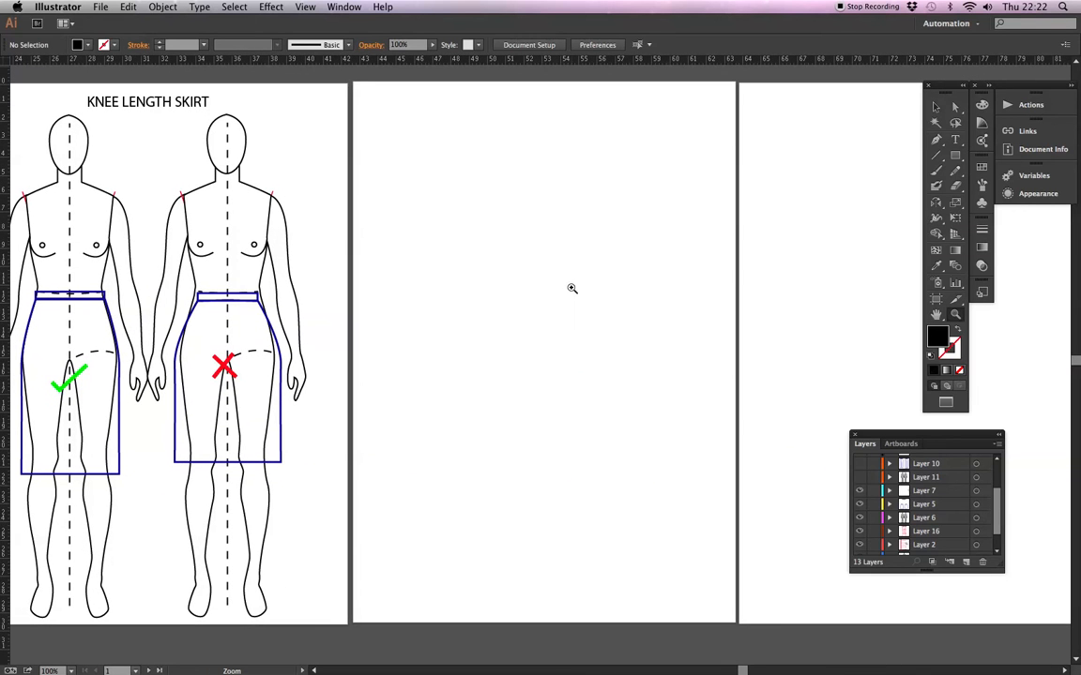
pyautogui.click(859, 464)
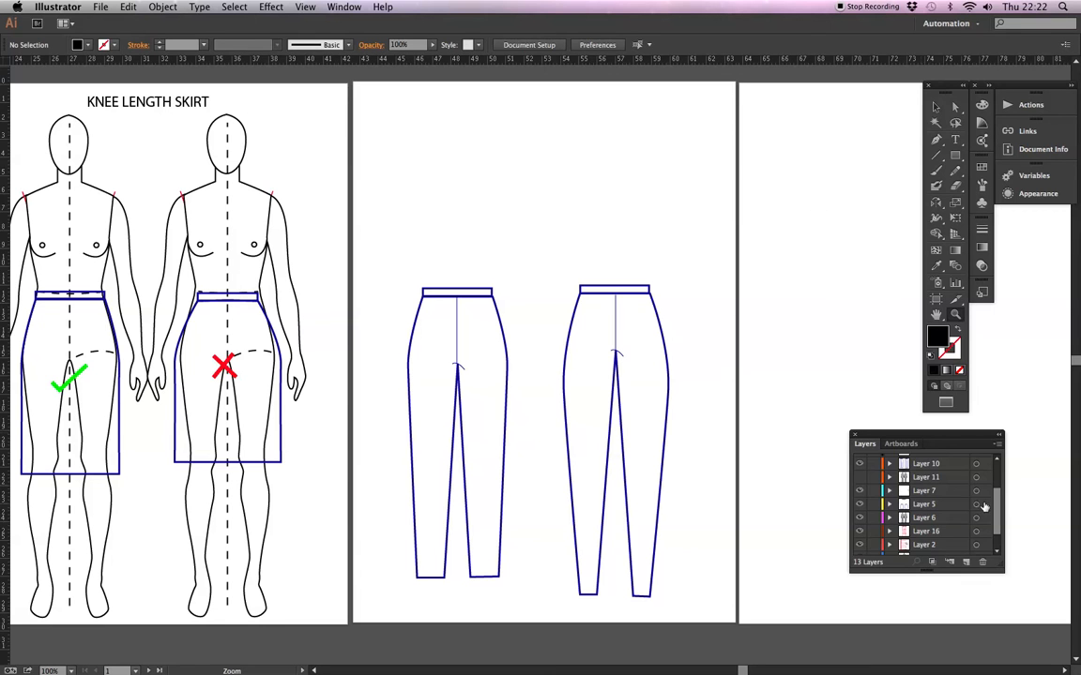
# Make Layer 9 visible to mark the two trouser drawings with a tick and a cross.
pyautogui.scroll(1, 994, 498)
pyautogui.scroll(3, 994, 497)
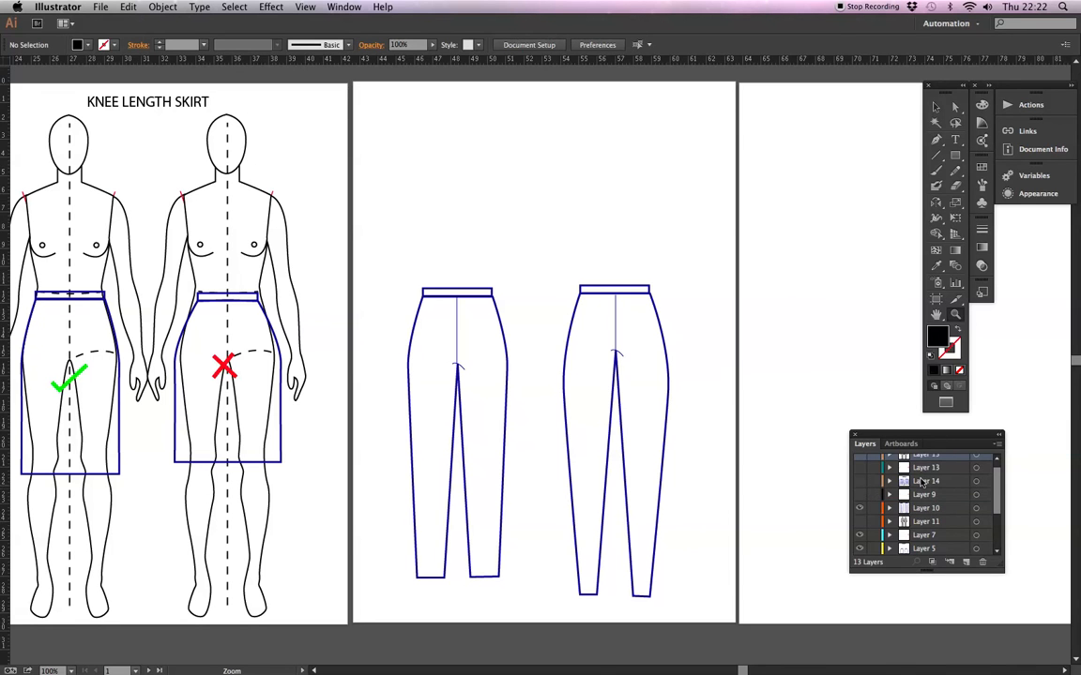
pyautogui.click(859, 494)
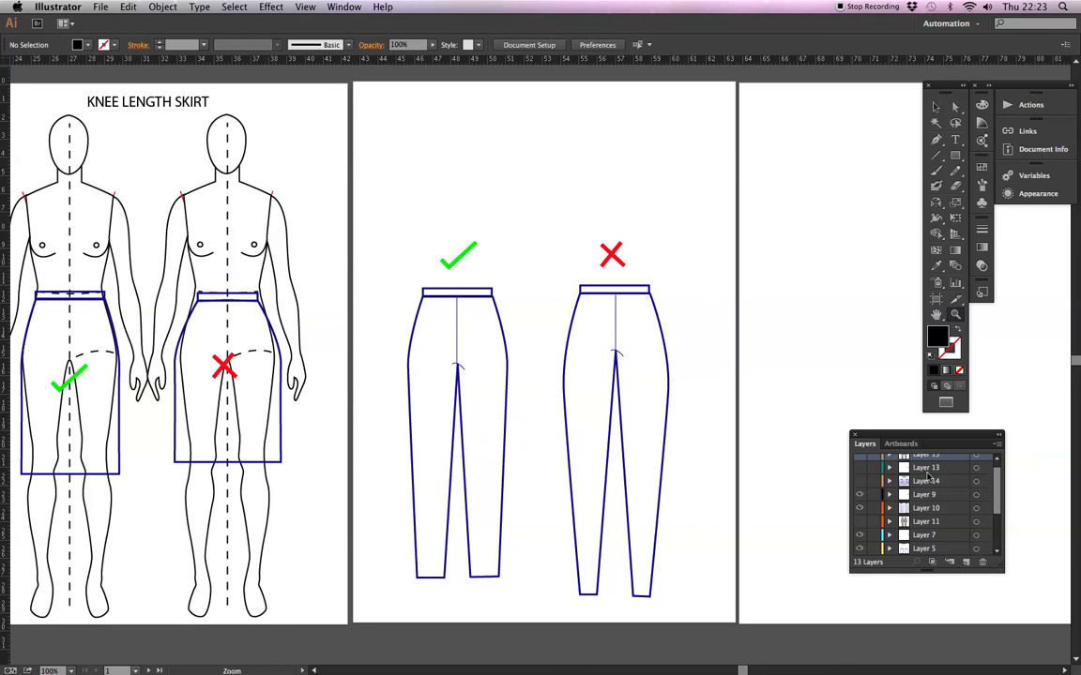
# Examine how the two slim chino drawings fit the croquis figures from waist to ankle.
pyautogui.click(956, 313)
pyautogui.moveTo(527, 156); pyautogui.dragTo(755, 619)
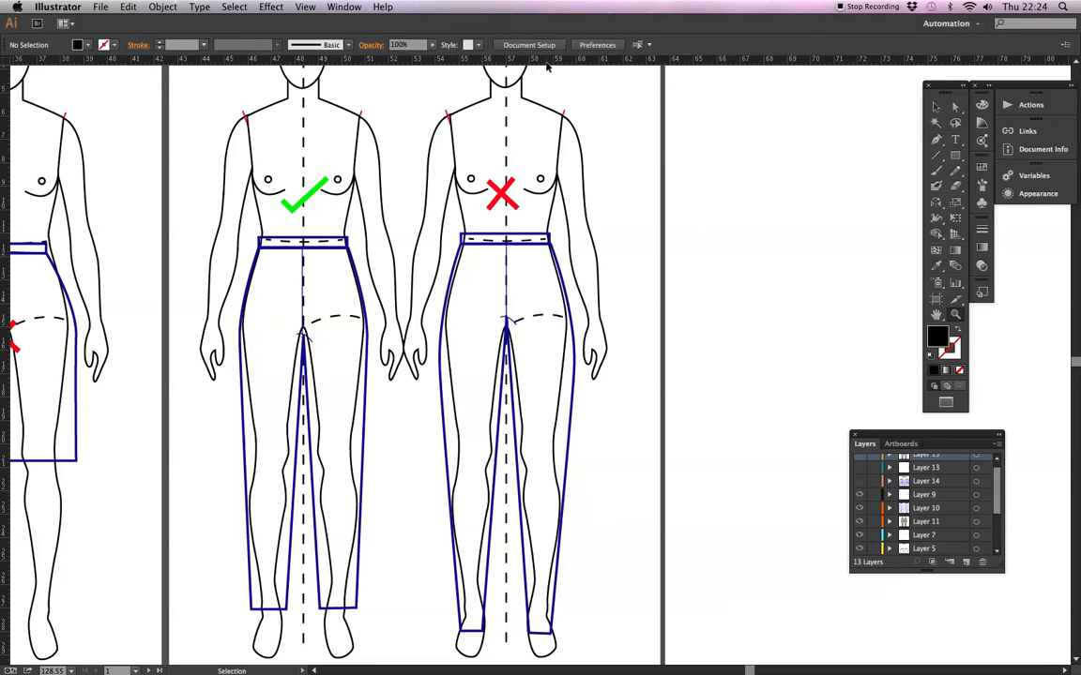
pyautogui.press('v')
pyautogui.press('v')
pyautogui.press('super+1')
pyautogui.press('z')
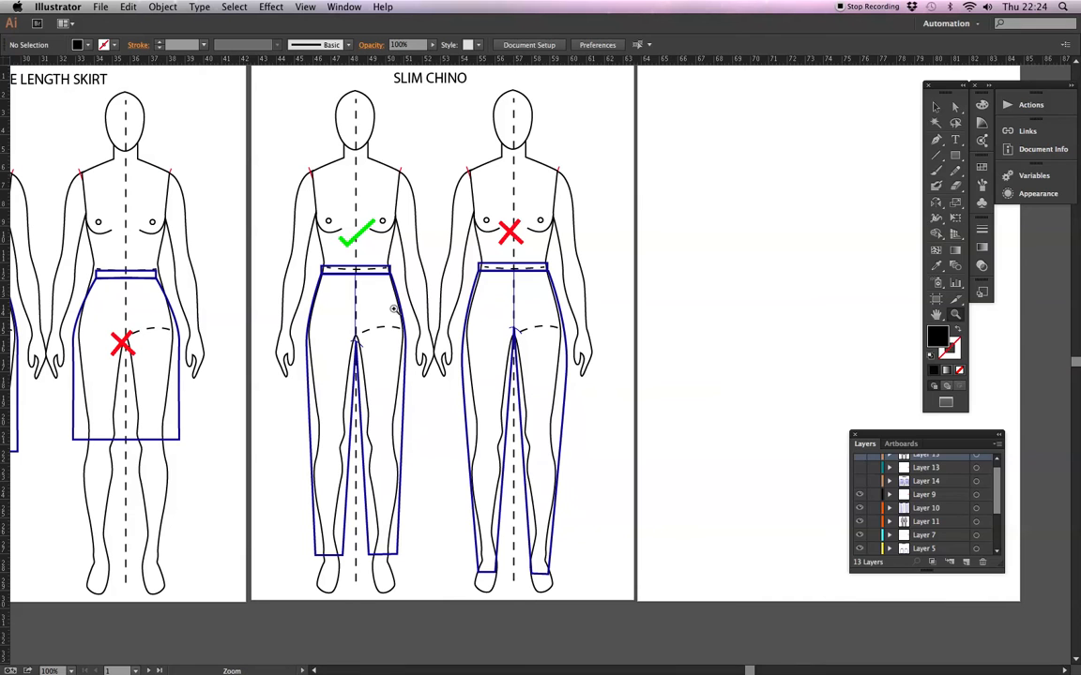
# Compare the waistband, hip and hem outlines of the ticked and crossed slim chinos against the croquis bodies.
pyautogui.moveTo(246, 79); pyautogui.dragTo(525, 511)
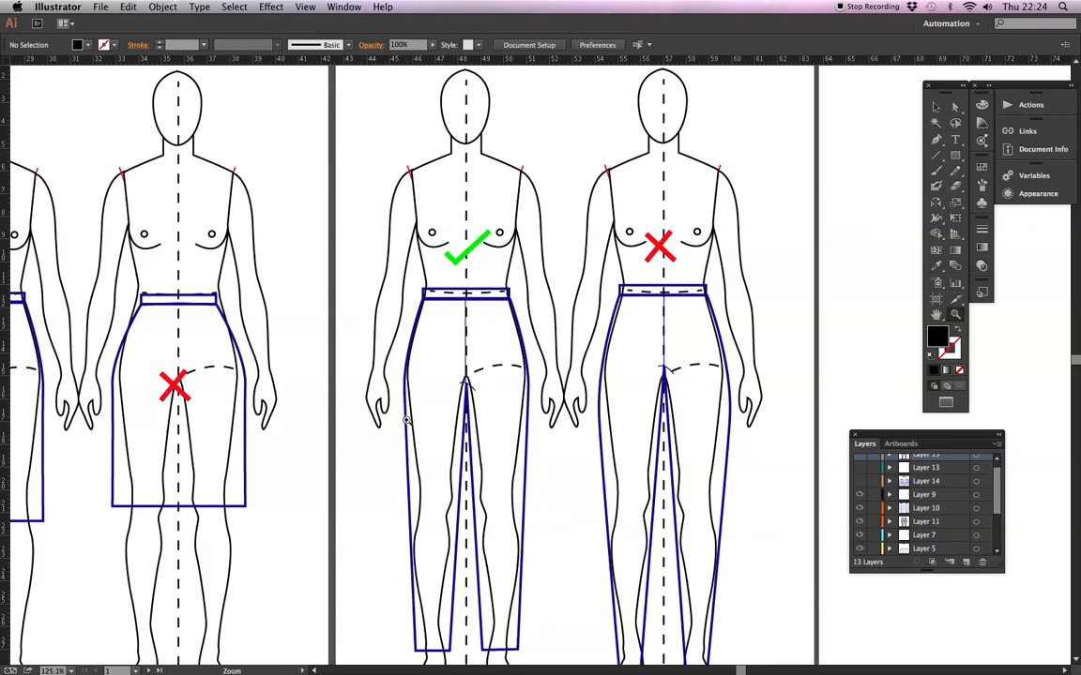
pyautogui.scroll(-3, 434, 492)
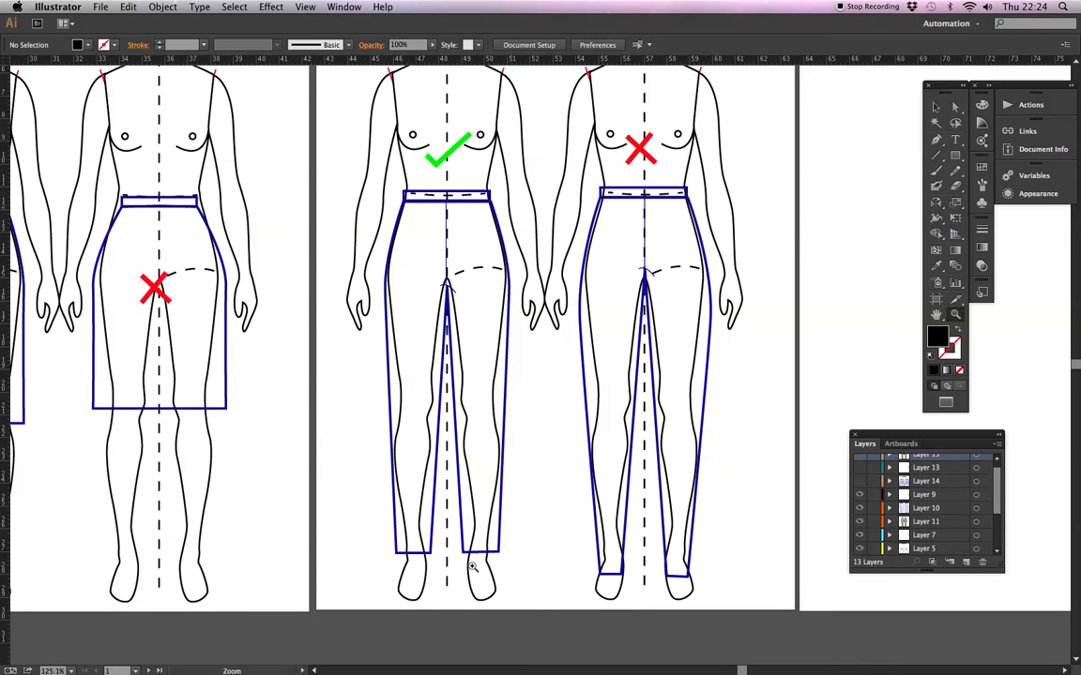
pyautogui.scroll(3, 516, 228)
pyautogui.scroll(2, 542, 381)
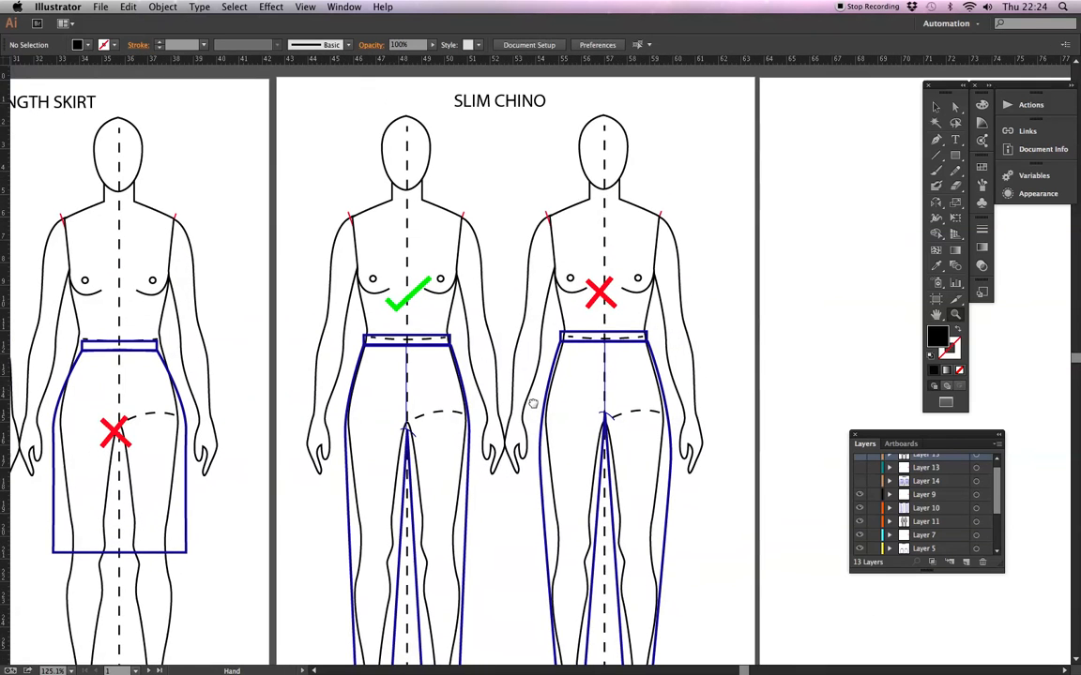
pyautogui.press('super+minus')
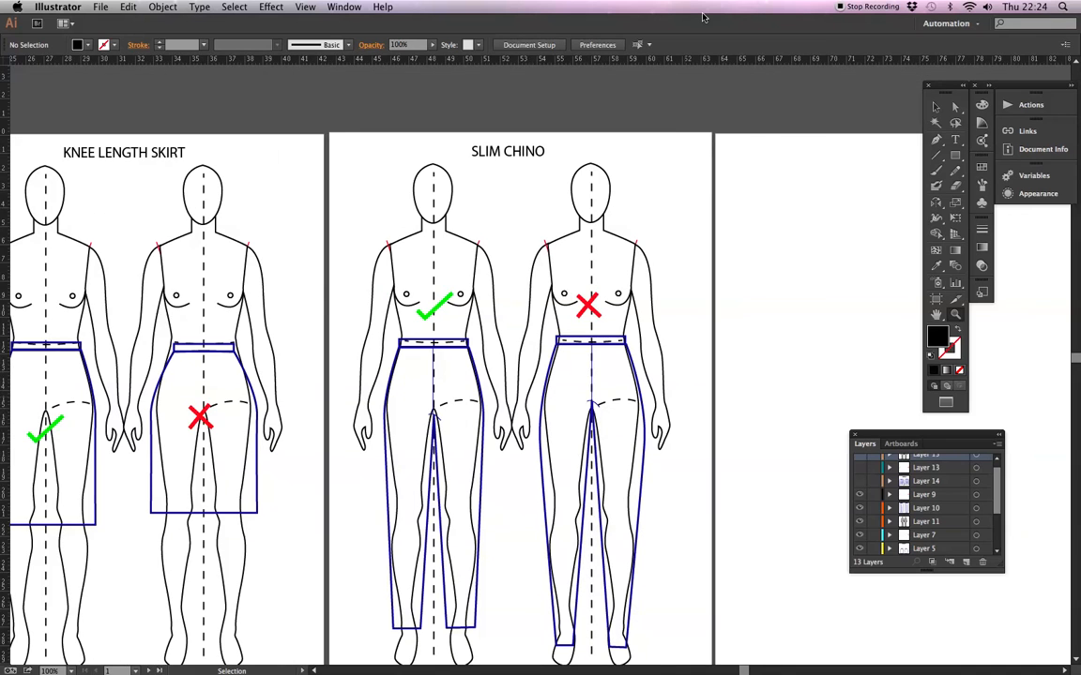
pyautogui.press('super+minus')
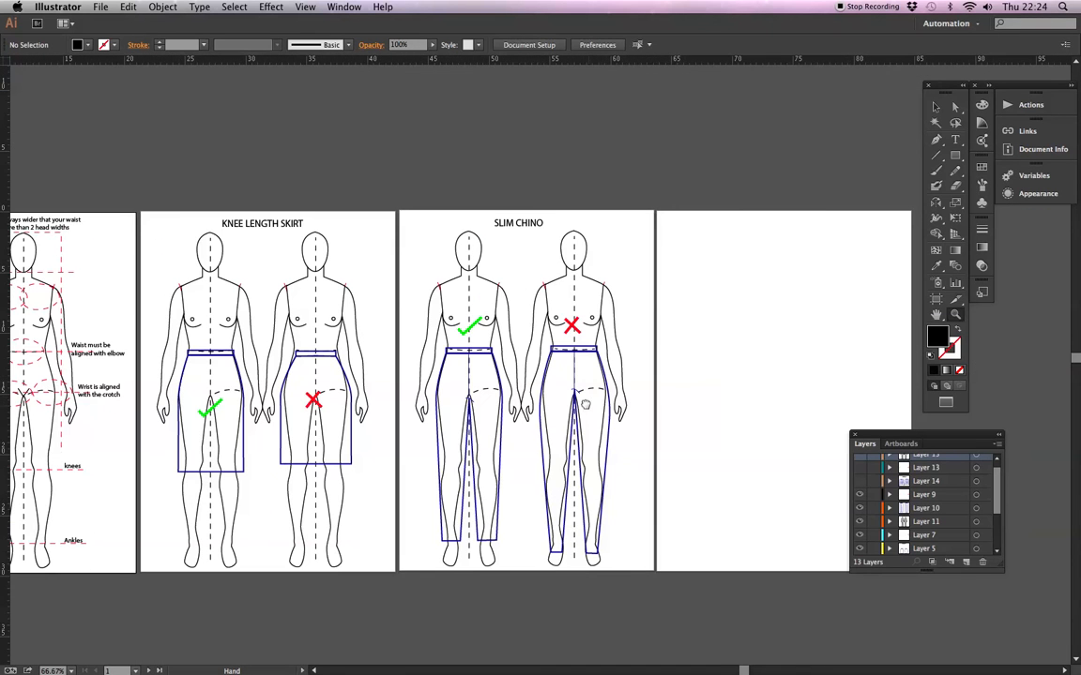
# Make Layer 14 visible to show the two slim waisted shirt drawings on the empty artboard.
pyautogui.moveTo(527, 378); pyautogui.dragTo(526, 386)
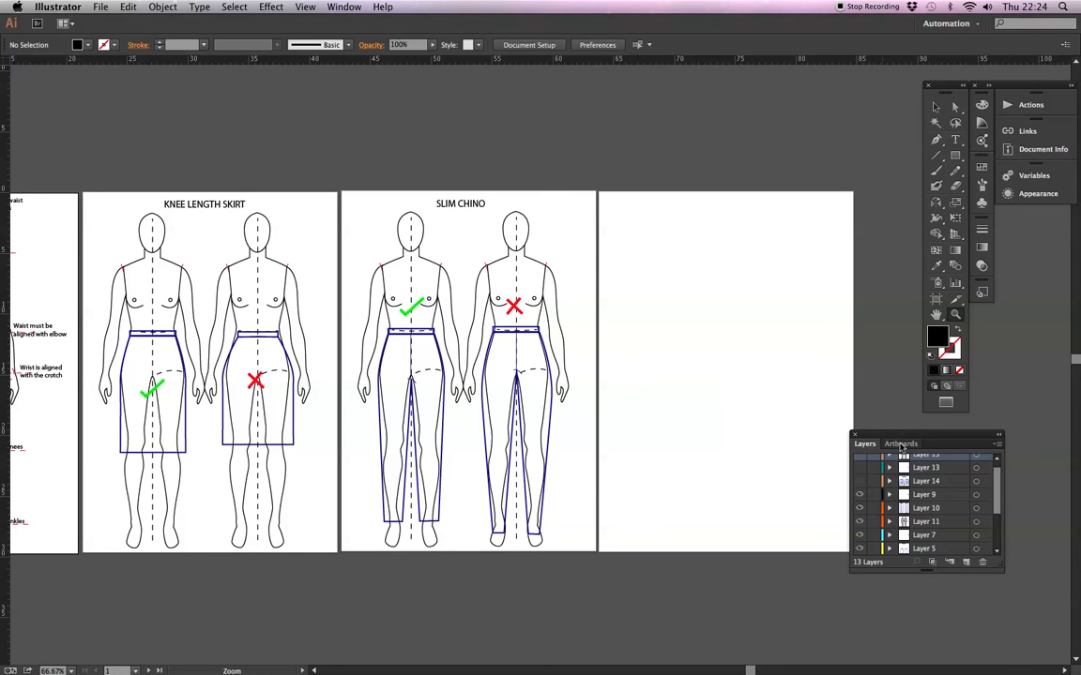
pyautogui.moveTo(997, 482); pyautogui.dragTo(997, 465)
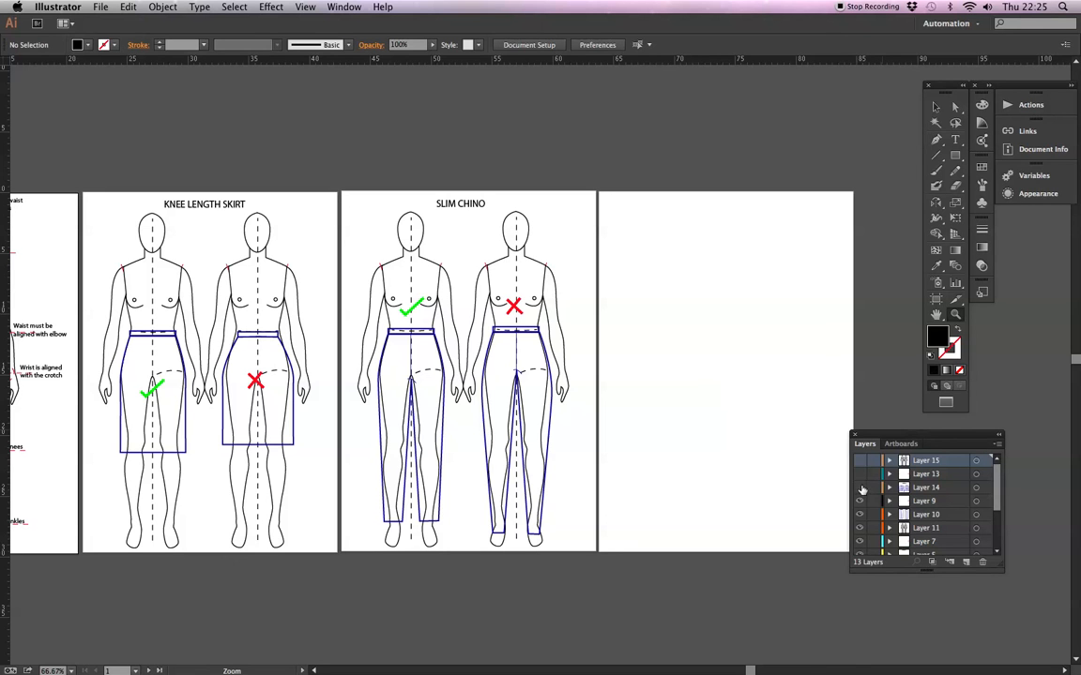
pyautogui.click(861, 487)
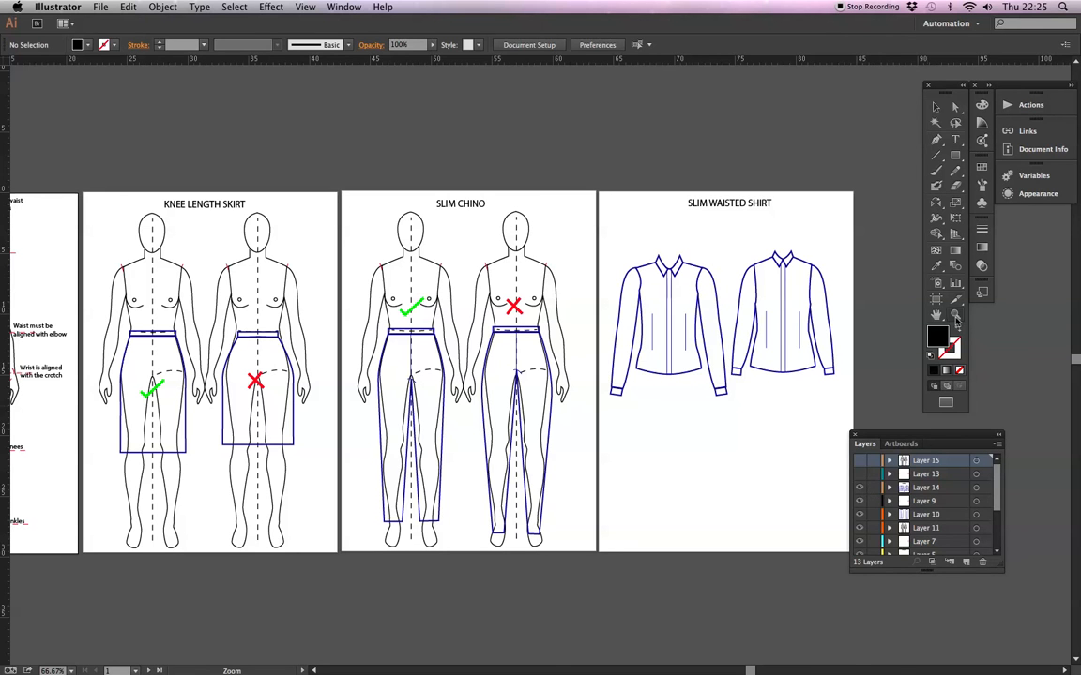
pyautogui.moveTo(574, 146); pyautogui.dragTo(861, 569)
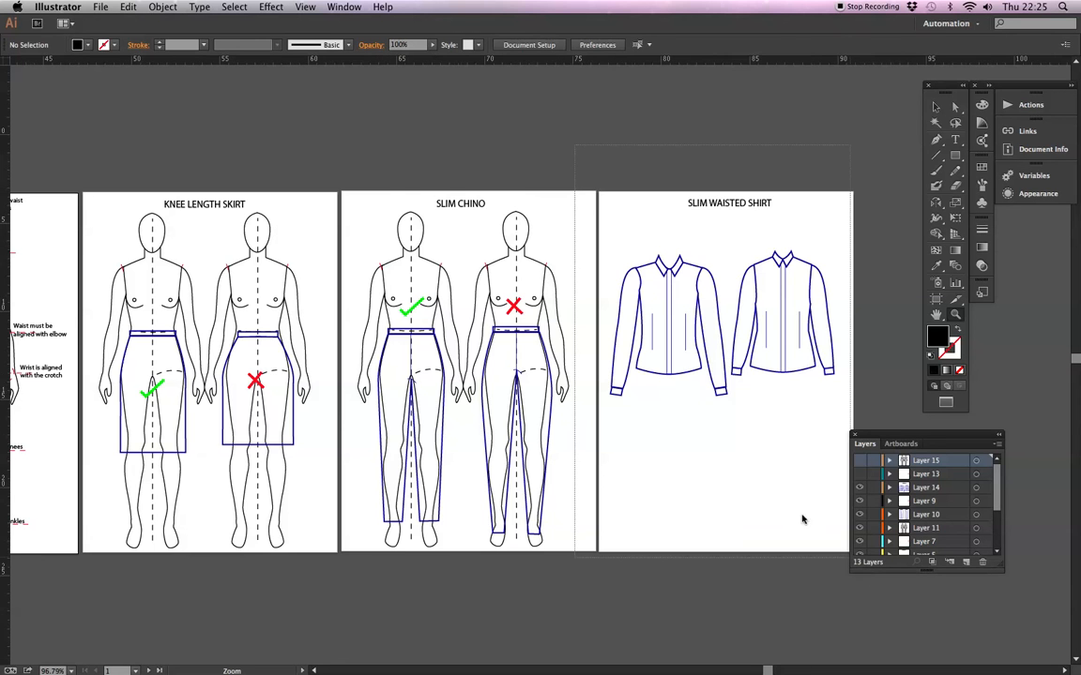
pyautogui.moveTo(635, 473); pyautogui.dragTo(612, 432)
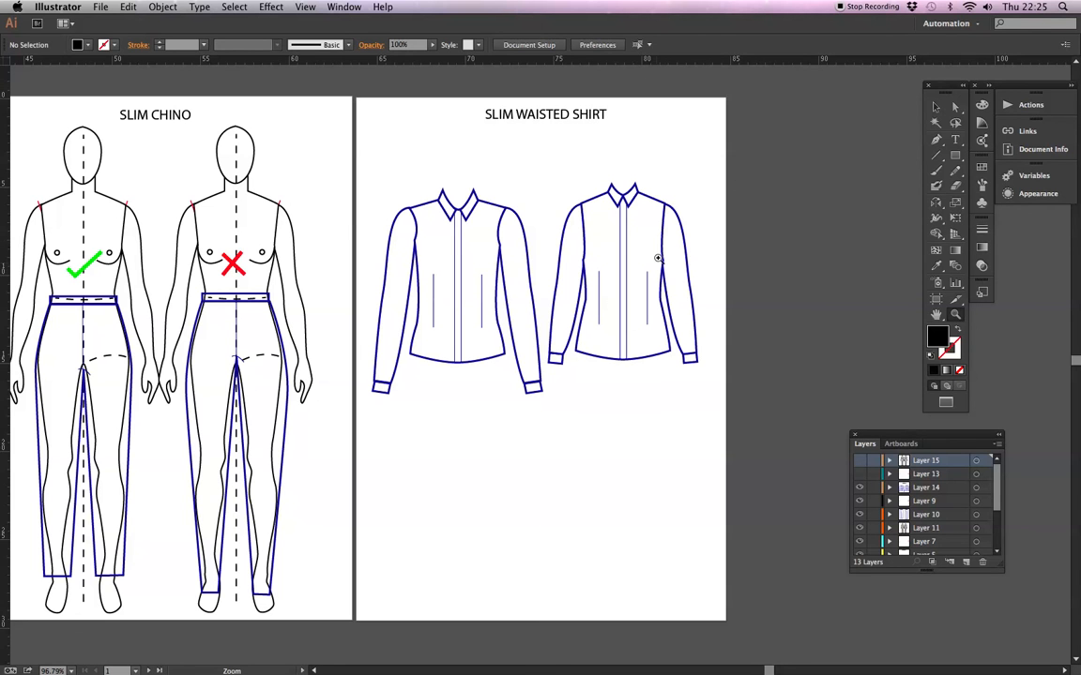
# Make Layer 13 visible to mark the two slim waisted shirts with a tick and a cross.
pyautogui.press('space')
pyautogui.moveTo(648, 301); pyautogui.dragTo(525, 304)
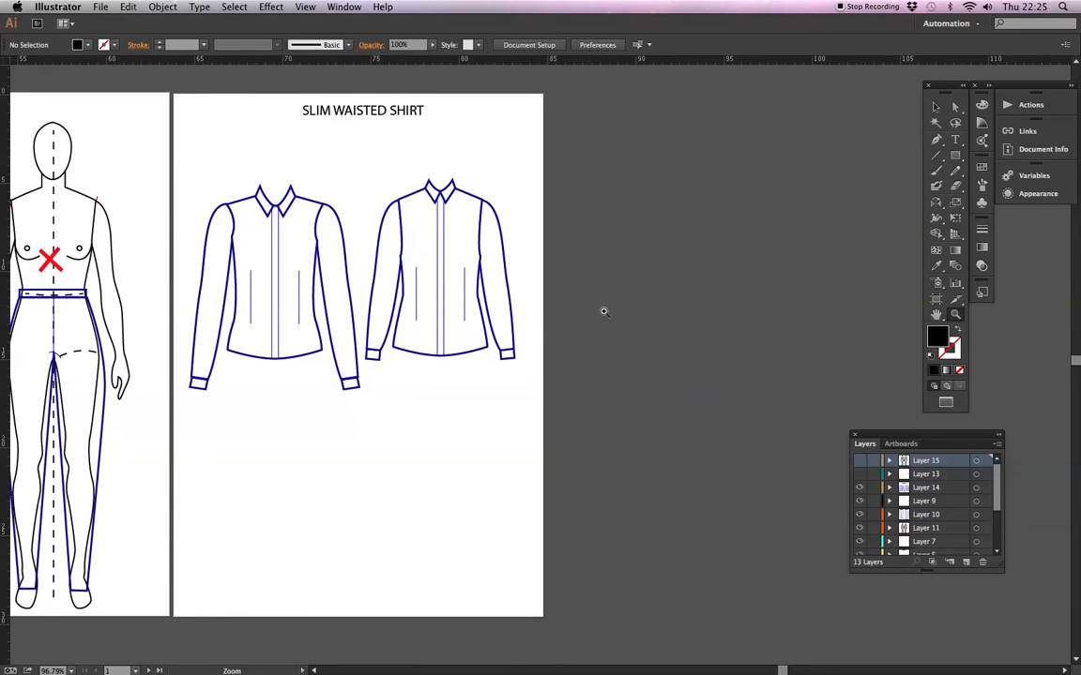
pyautogui.hscroll(-5, 515, 336)
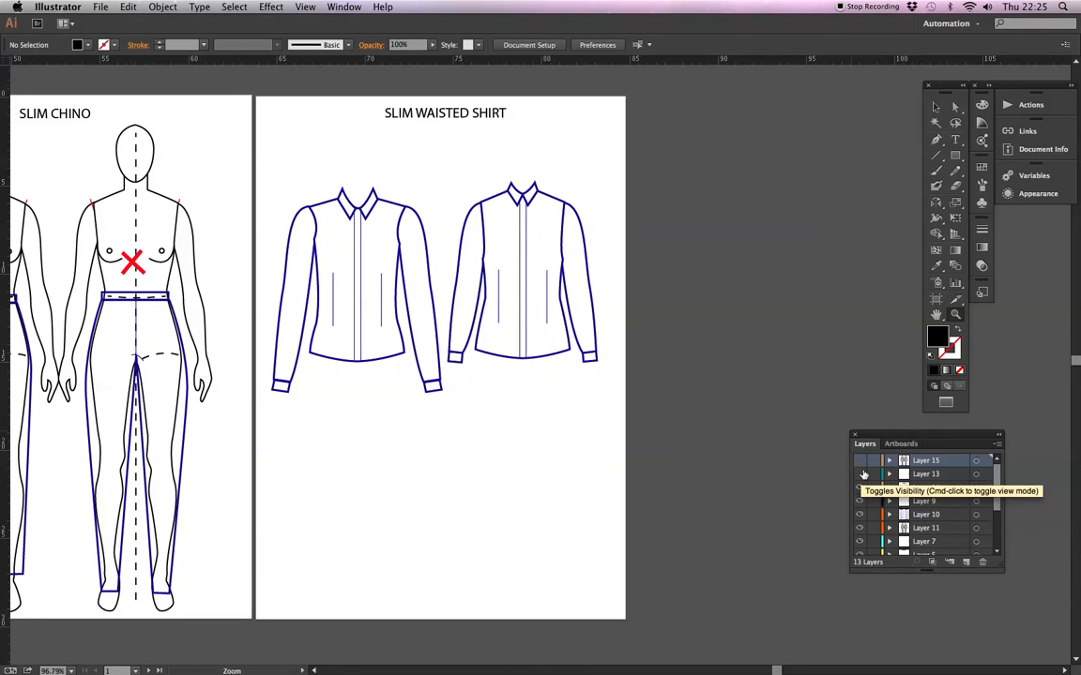
pyautogui.click(859, 475)
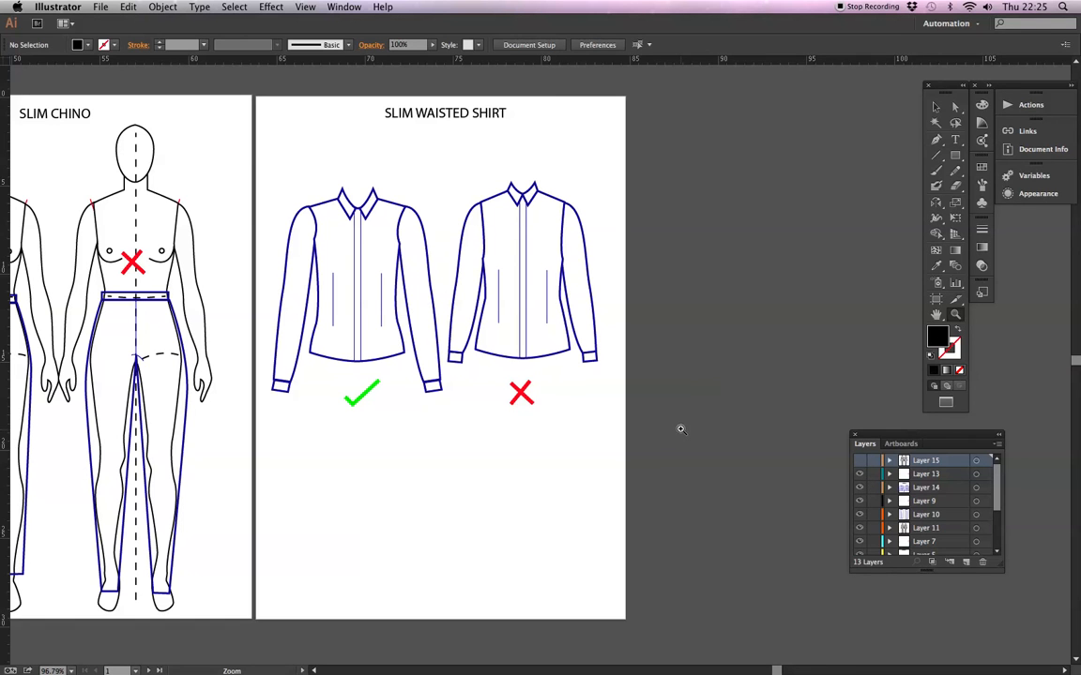
# Swap the shirt marks, placing the red cross below the wider long-sleeved shirt and the green tick below the narrower one.
pyautogui.click(935, 106)
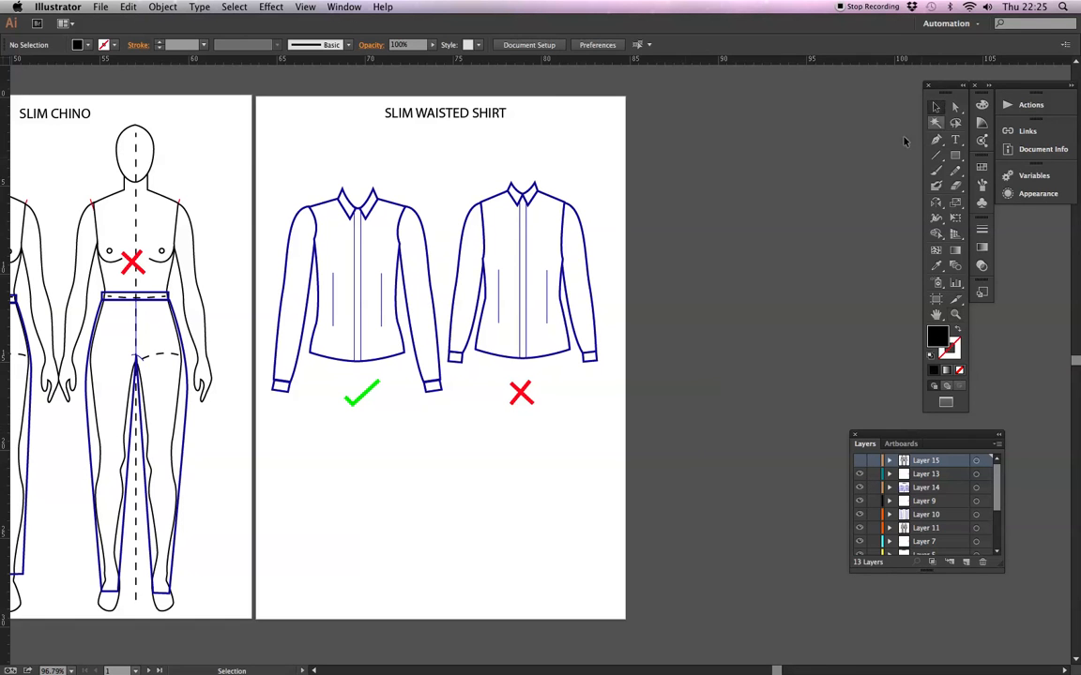
pyautogui.click(375, 388)
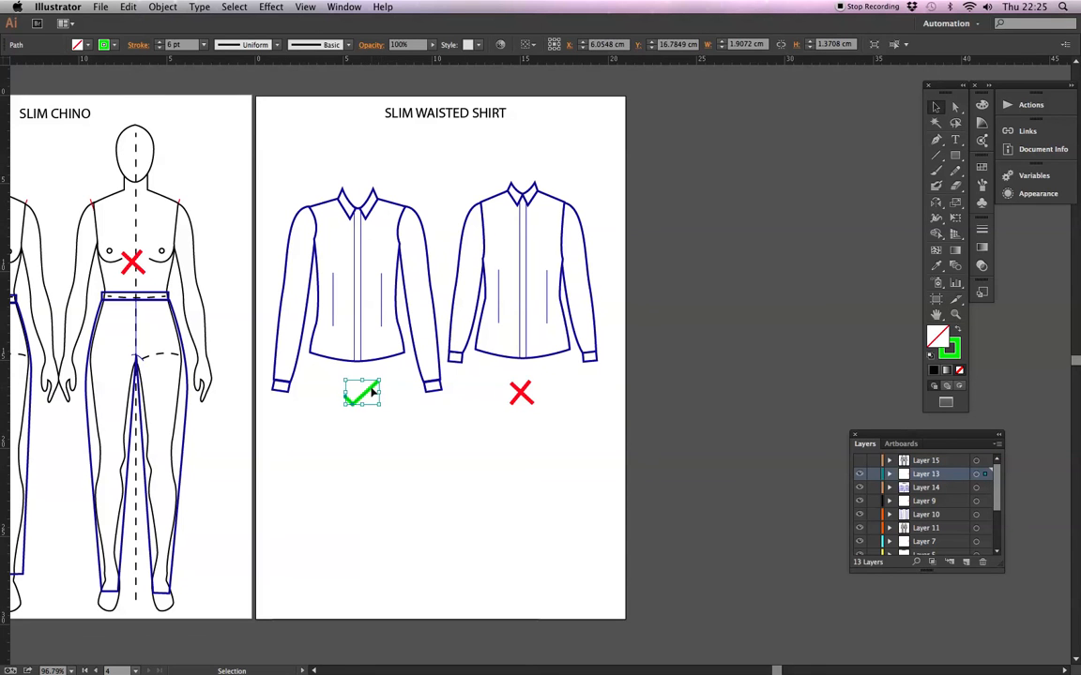
pyautogui.moveTo(395, 438); pyautogui.dragTo(558, 467)
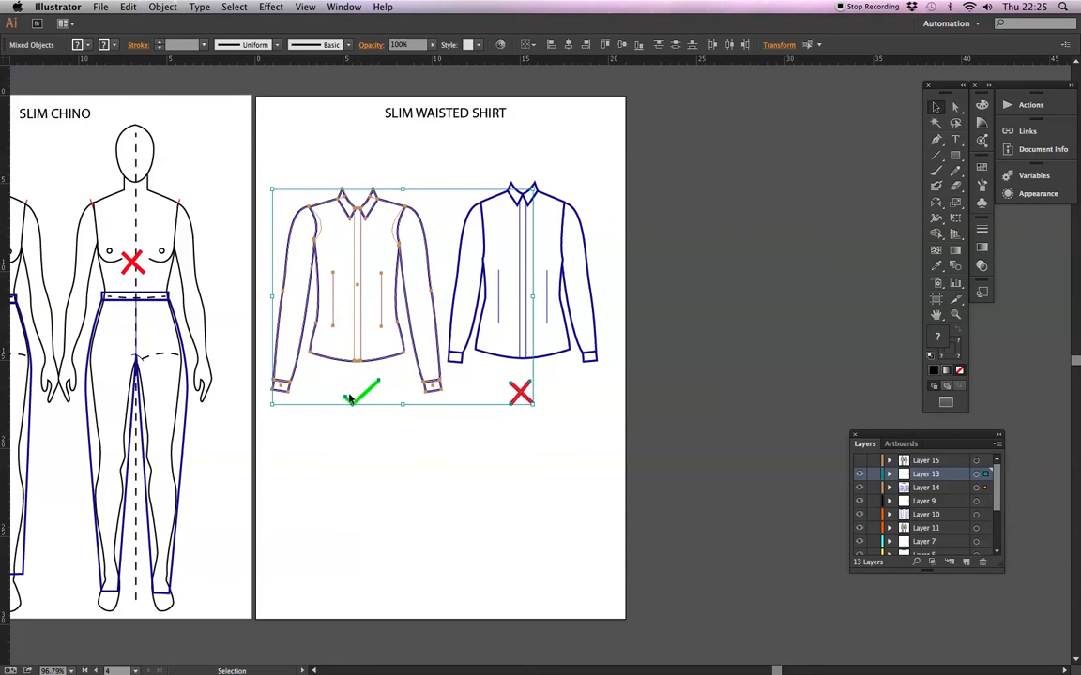
pyautogui.click(359, 415)
pyautogui.moveTo(357, 402); pyautogui.dragTo(529, 444)
pyautogui.moveTo(511, 400); pyautogui.dragTo(355, 387)
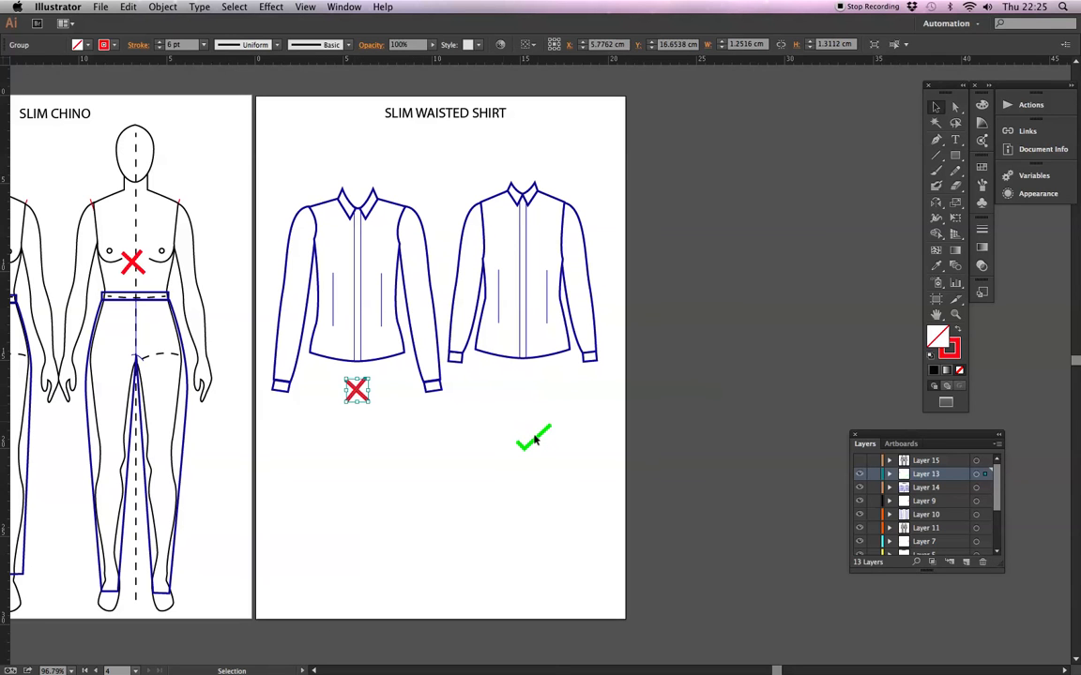
pyautogui.moveTo(530, 444); pyautogui.dragTo(529, 401)
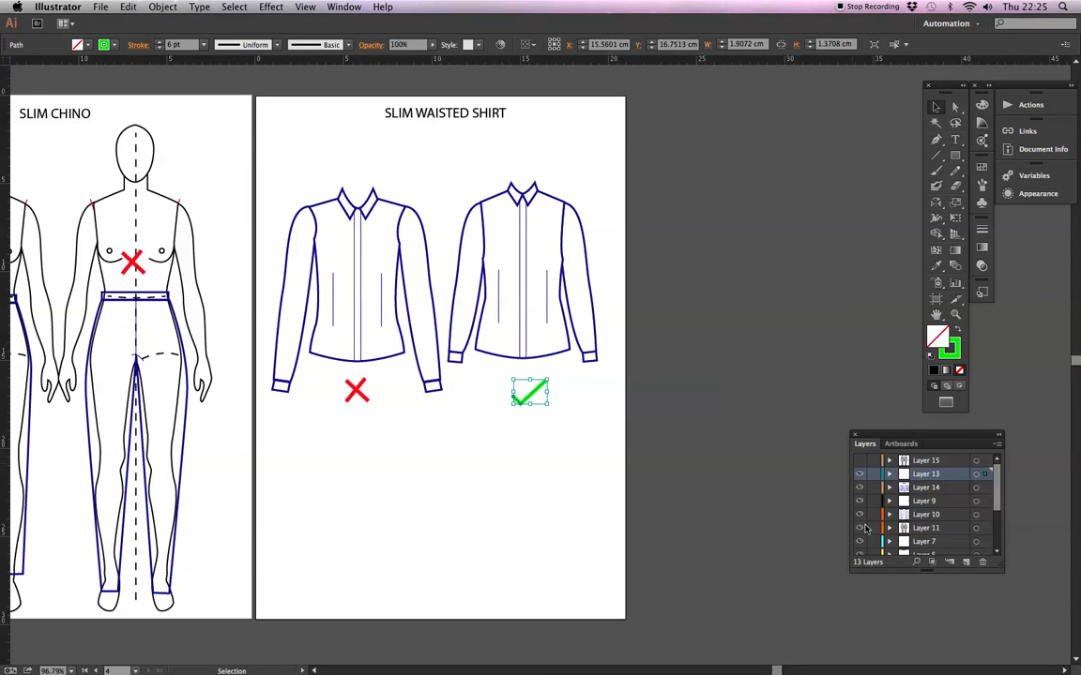
# Make Layer 15 visible to place the croquis figures with the two slim waisted shirts.
pyautogui.click(859, 461)
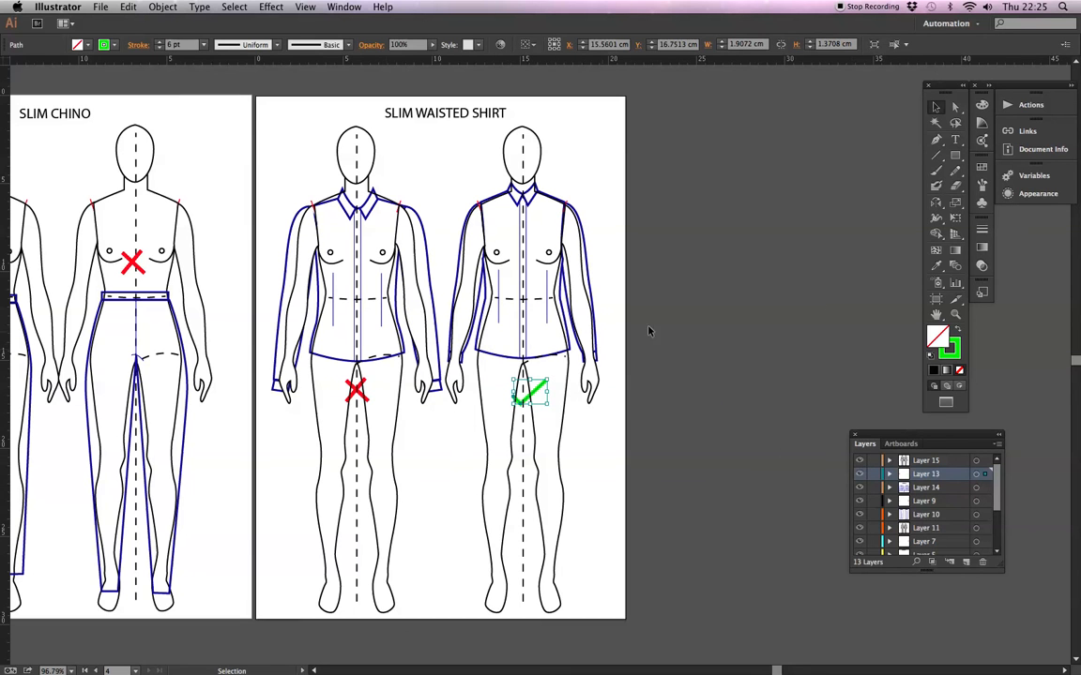
pyautogui.click(954, 314)
pyautogui.moveTo(260, 98); pyautogui.dragTo(667, 512)
pyautogui.moveTo(631, 409); pyautogui.dragTo(615, 391)
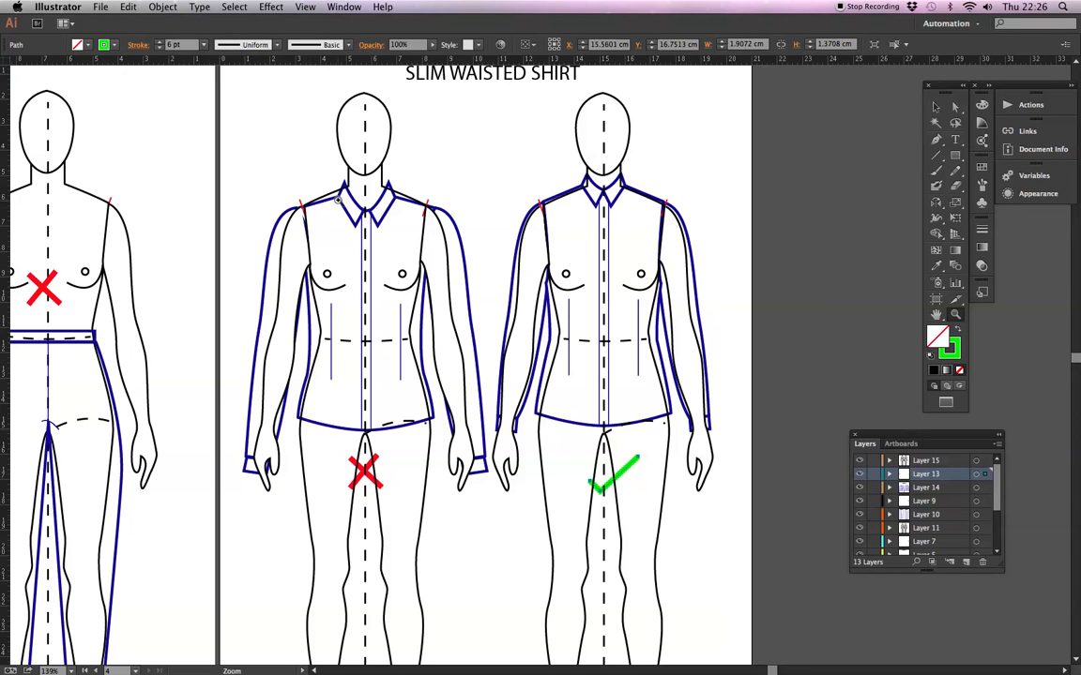
# Examine how the crossed shirt's collar, shoulders, waist, hem and cuffs line up with the croquis.
pyautogui.moveTo(268, 105); pyautogui.dragTo(468, 305)
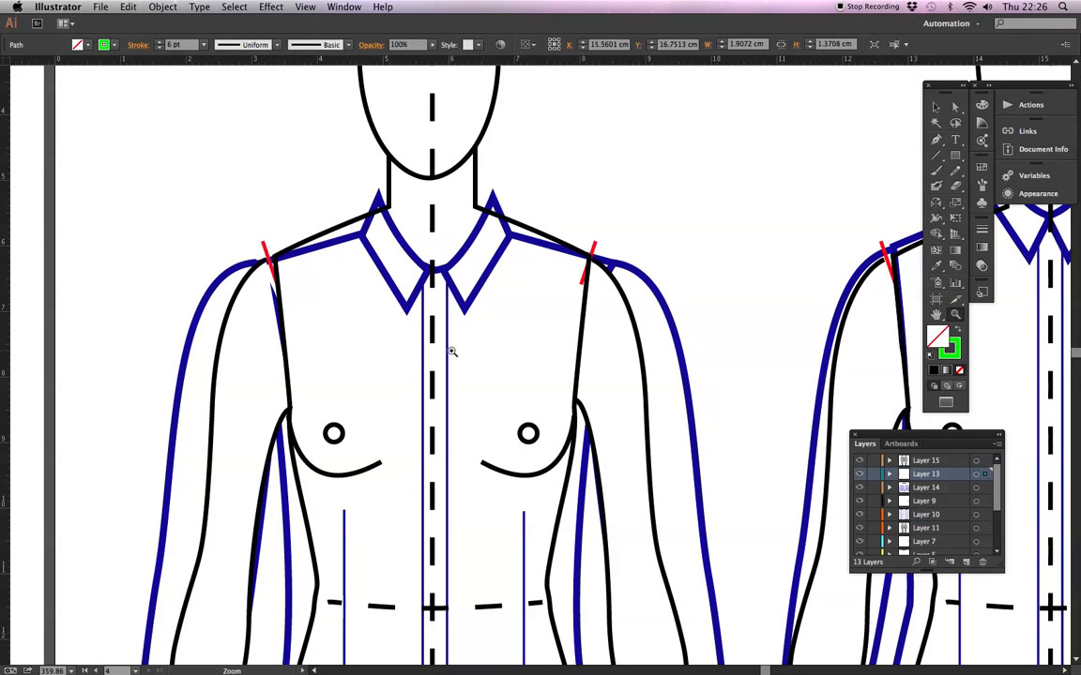
pyautogui.press('space')
pyautogui.scroll(-5, 458, 419)
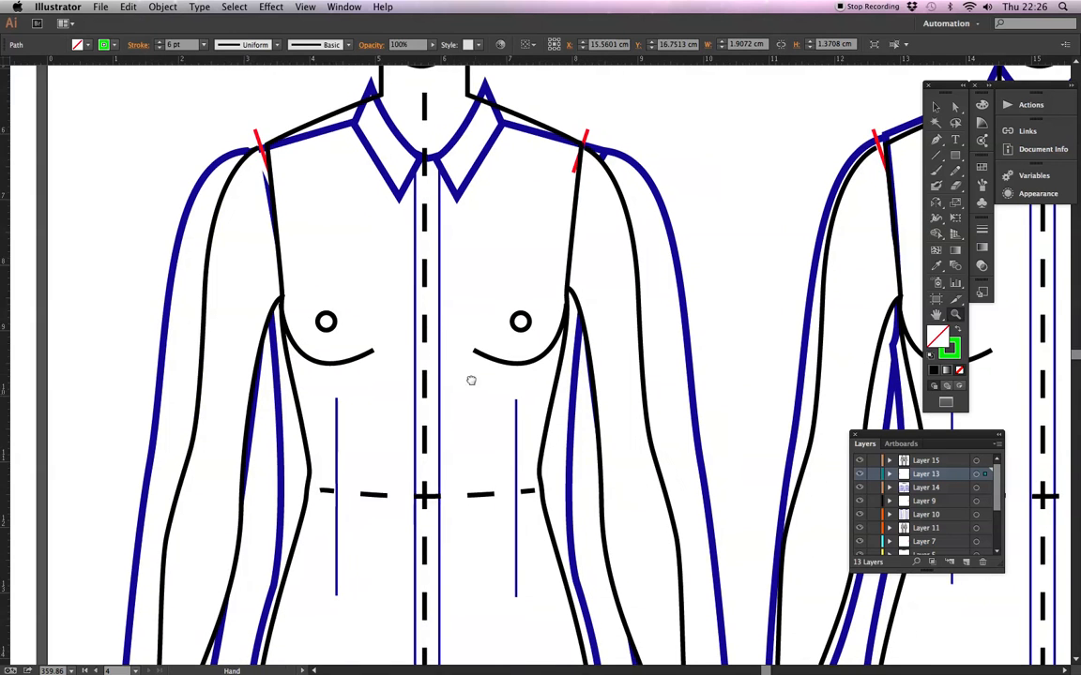
pyautogui.scroll(-4, 472, 379)
pyautogui.moveTo(460, 308); pyautogui.dragTo(459, 312)
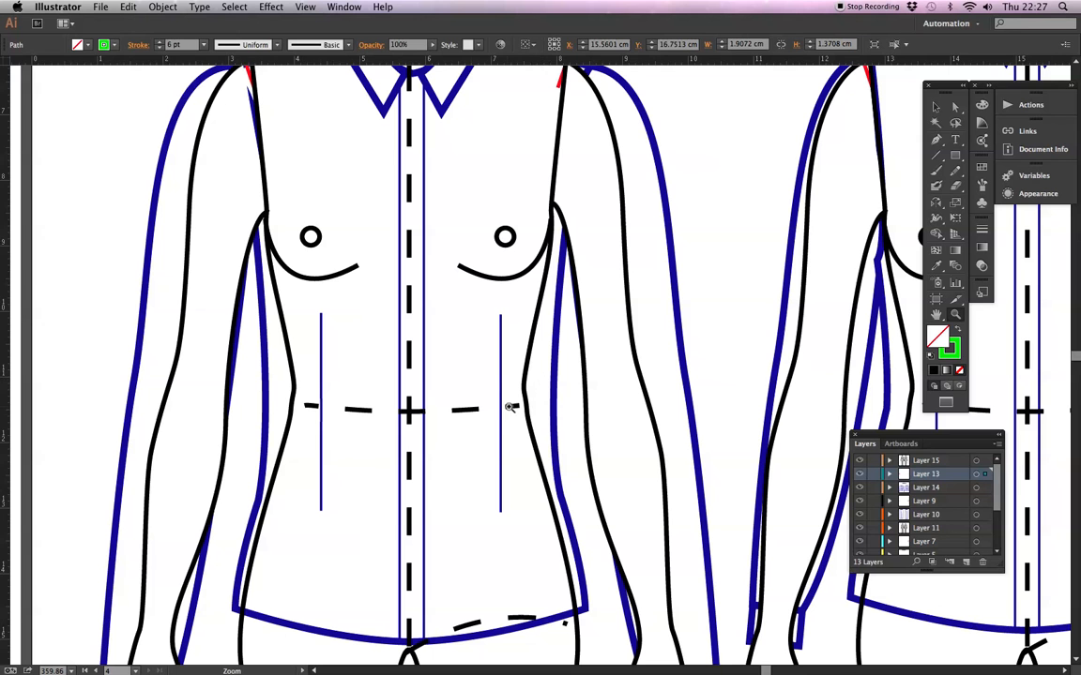
pyautogui.moveTo(646, 418); pyautogui.dragTo(425, 381)
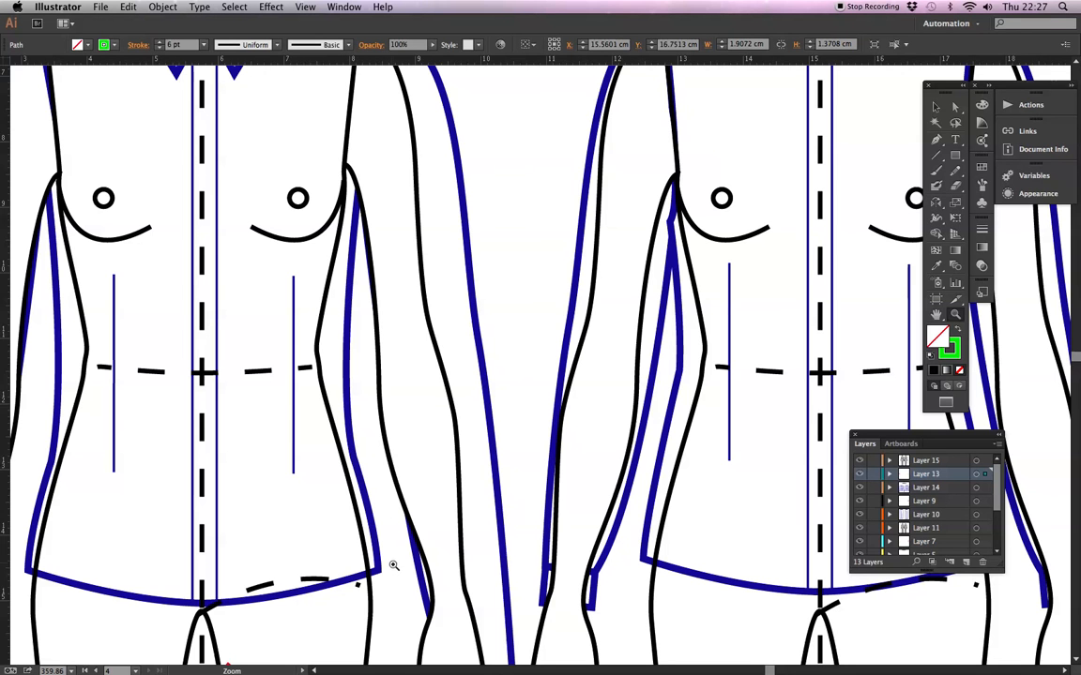
pyautogui.moveTo(454, 402); pyautogui.dragTo(531, 329)
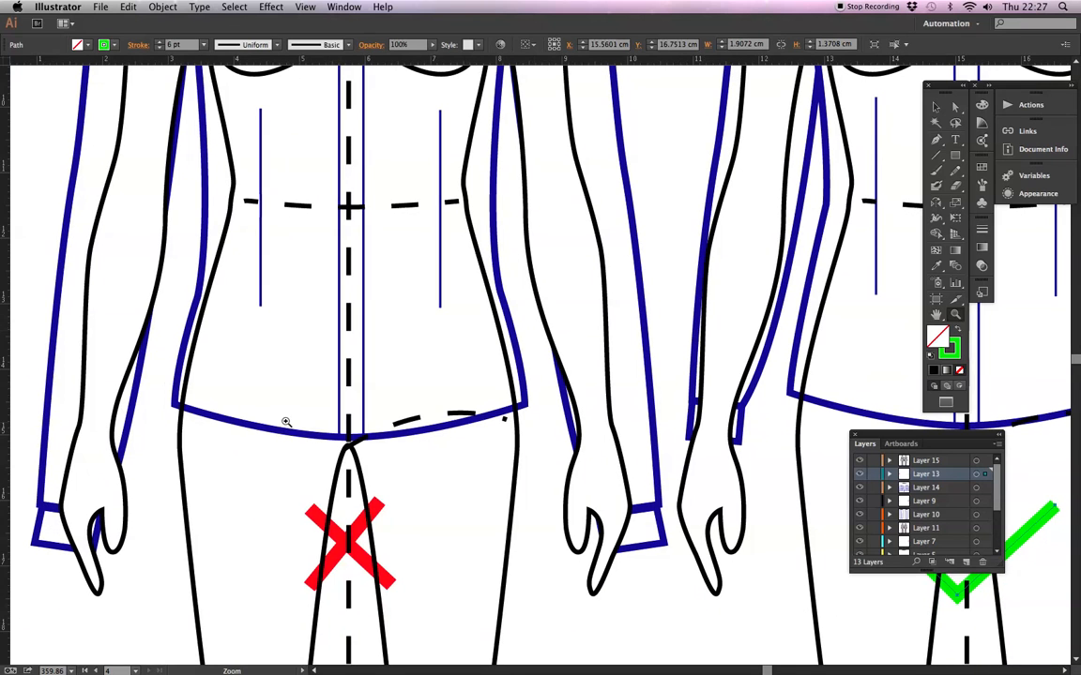
# Examine how the ticked shirt's collar, shoulders, waist and sleeves follow the croquis, compared with the crossed shirt.
pyautogui.keyDown('alt'); pyautogui.click(456, 100); pyautogui.keyUp('alt')
pyautogui.keyDown('alt'); pyautogui.click(456, 101); pyautogui.keyUp('alt')
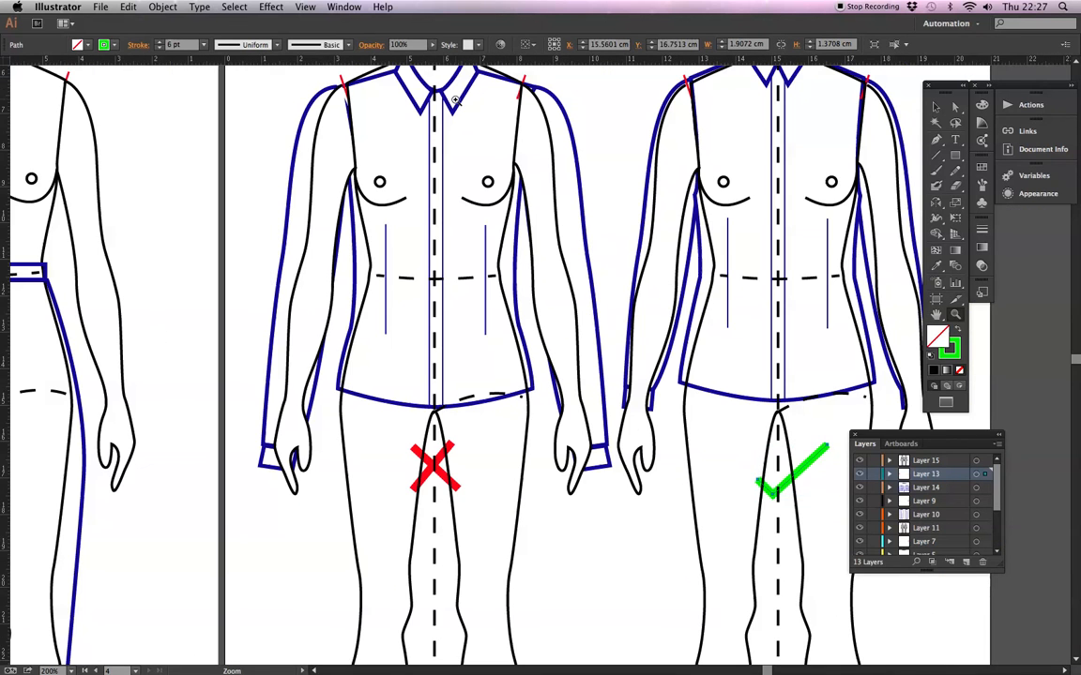
pyautogui.hscroll(4, 700, 477)
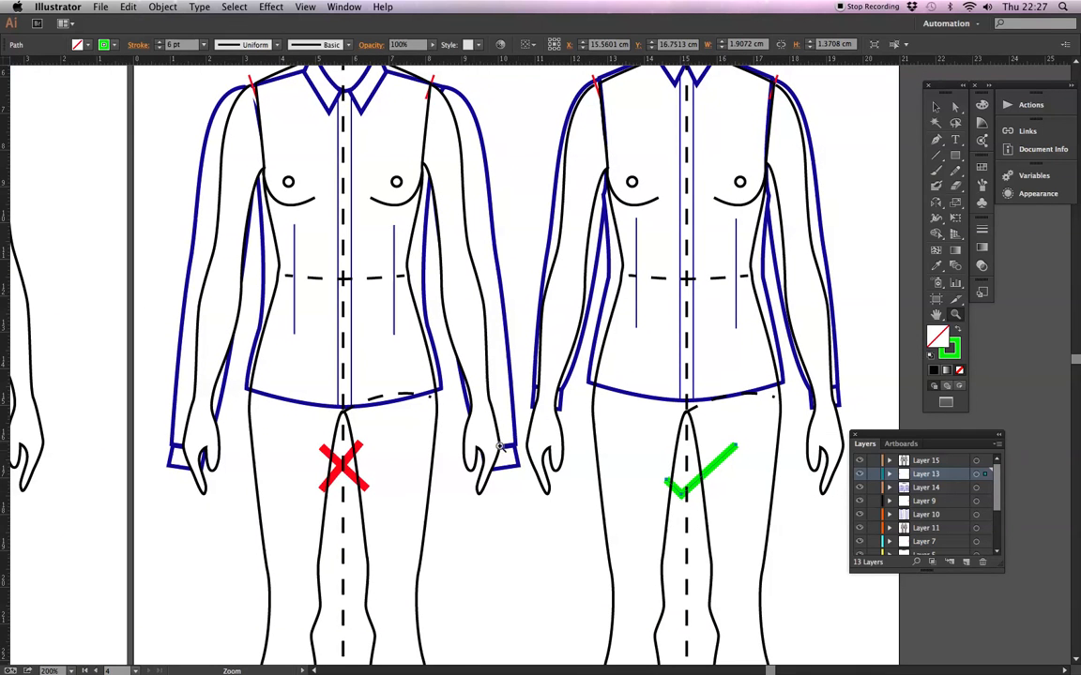
pyautogui.scroll(3, 385, 357)
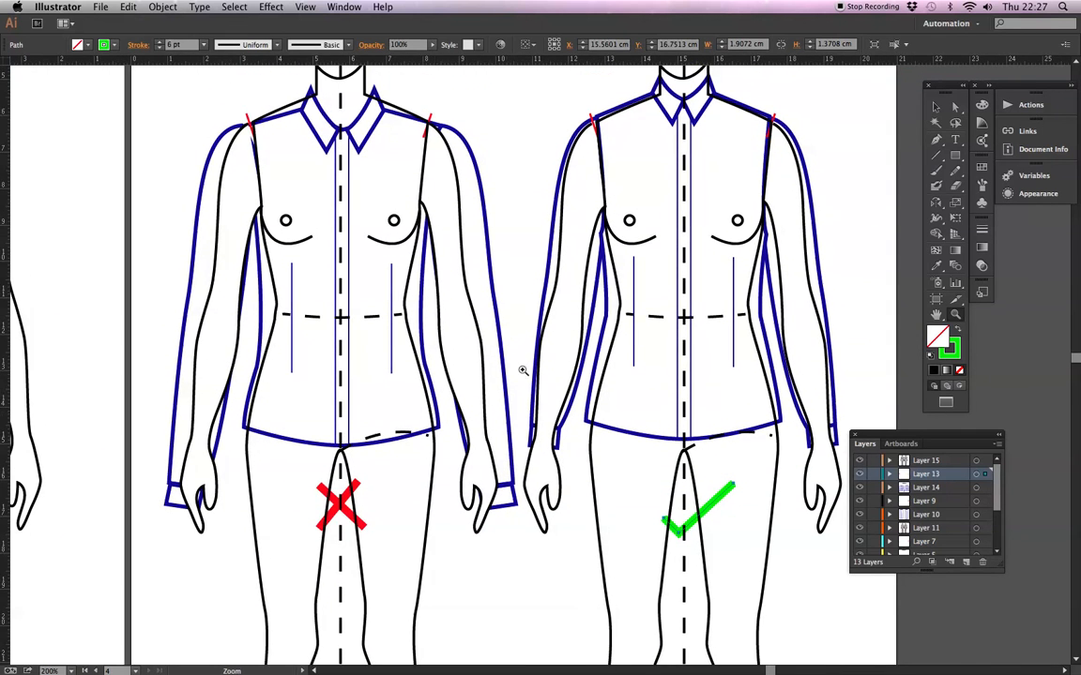
pyautogui.hscroll(8, 603, 305)
pyautogui.moveTo(482, 354); pyautogui.dragTo(451, 392)
pyautogui.moveTo(333, 85); pyautogui.dragTo(649, 540)
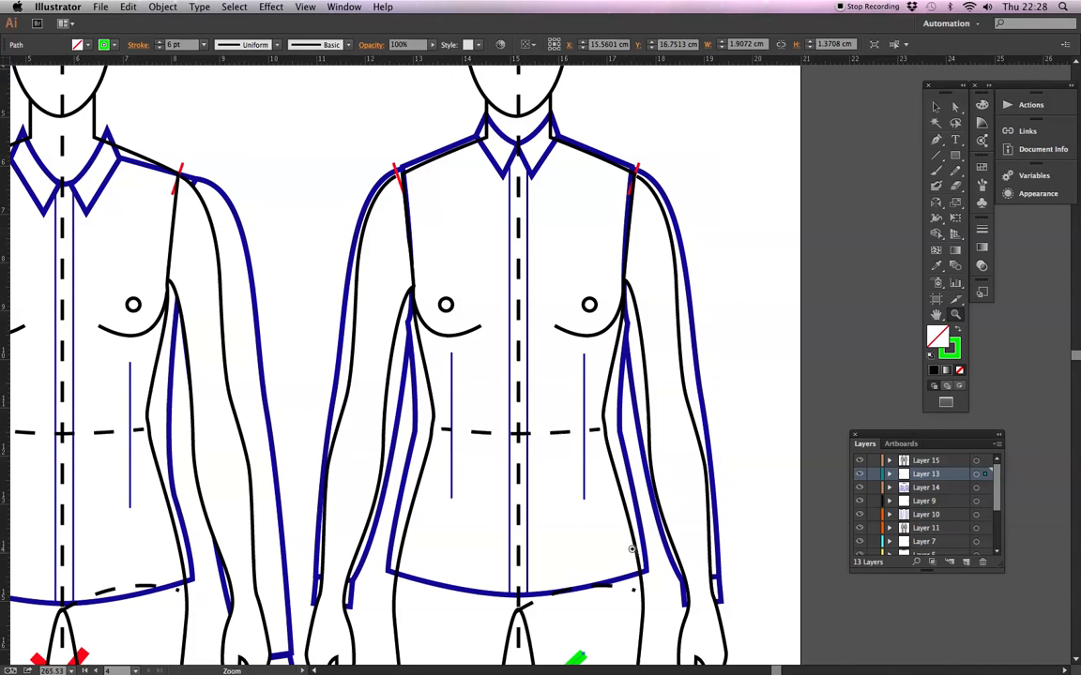
pyautogui.scroll(-3, 563, 384)
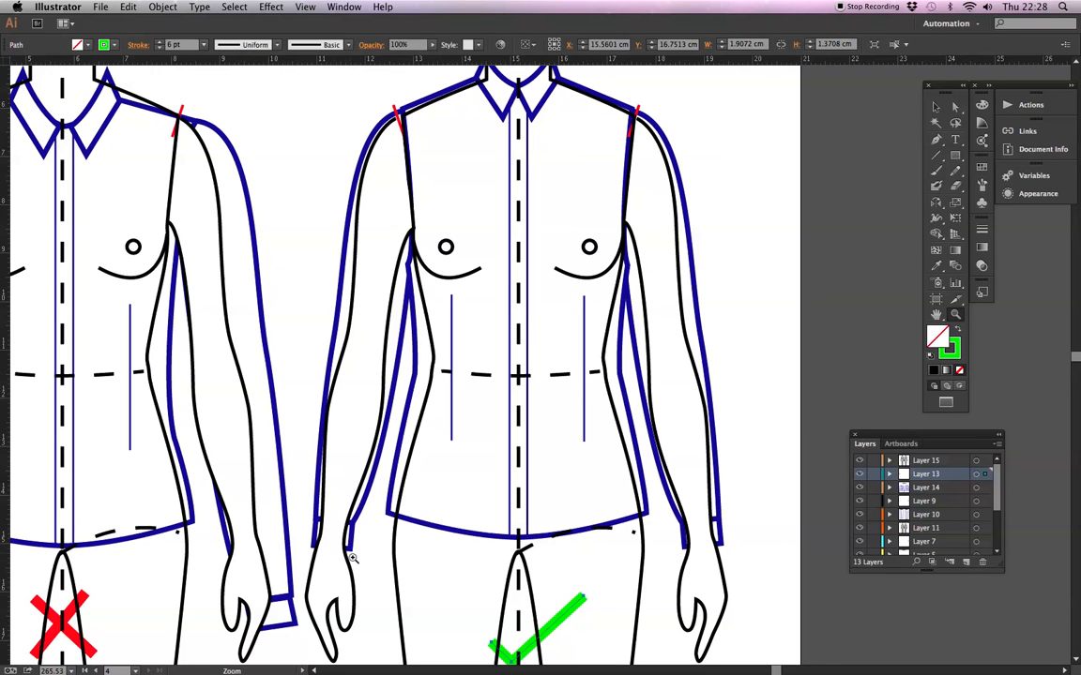
pyautogui.moveTo(598, 374); pyautogui.dragTo(620, 479)
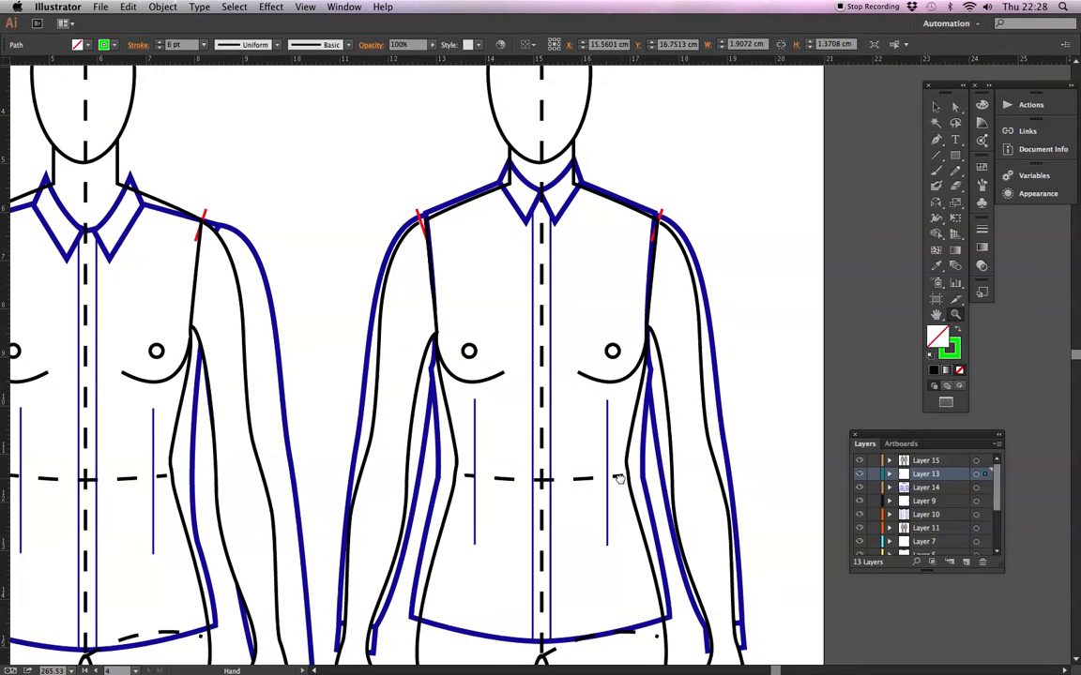
# Review the artboards from the slim waisted shirts back to the croquis proportion guide with its head-height divisions.
pyautogui.press('super+minus')
pyautogui.press('super+minus')
pyautogui.press('super+minus')
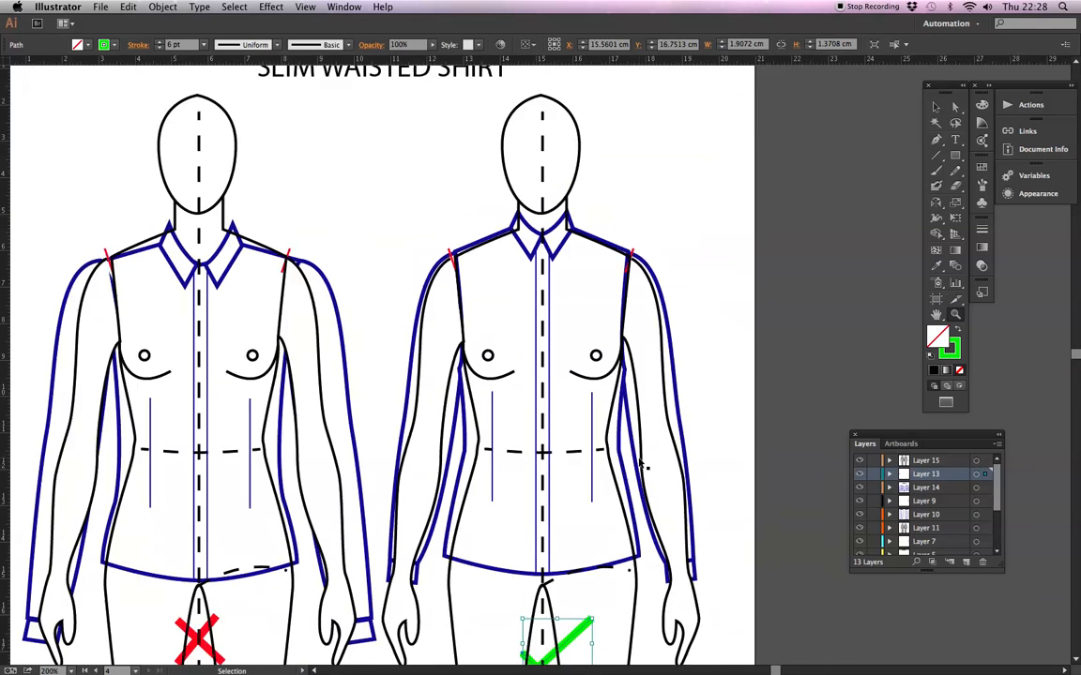
pyautogui.press('super+minus')
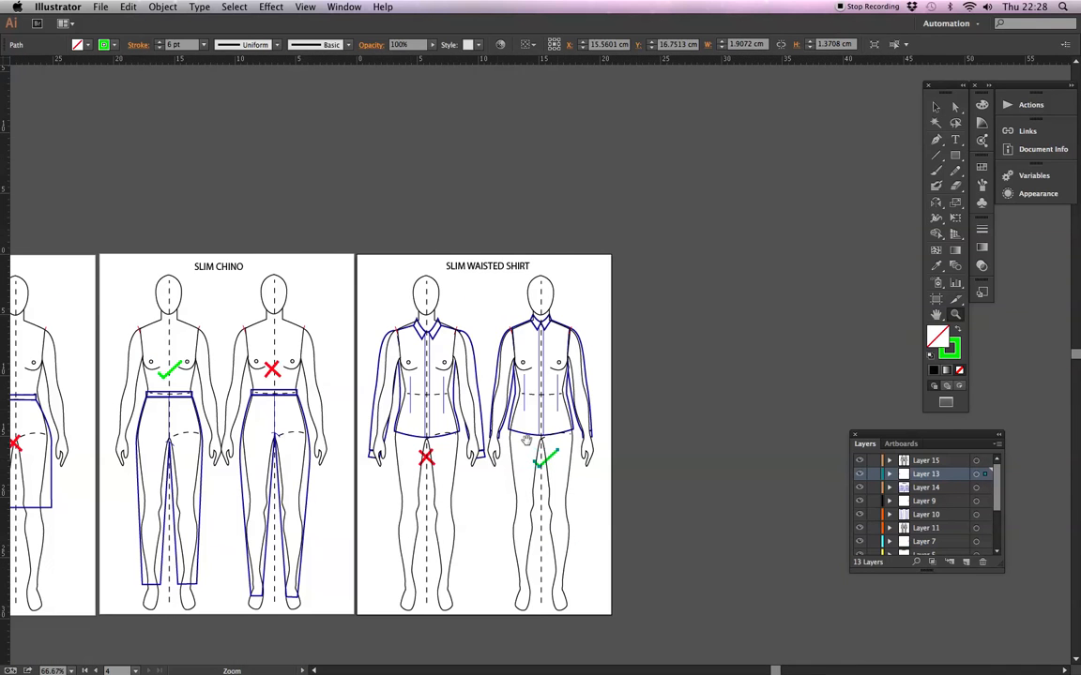
pyautogui.moveTo(352, 415); pyautogui.dragTo(587, 473)
pyautogui.moveTo(347, 448); pyautogui.dragTo(491, 442)
pyautogui.moveTo(268, 425); pyautogui.dragTo(454, 416)
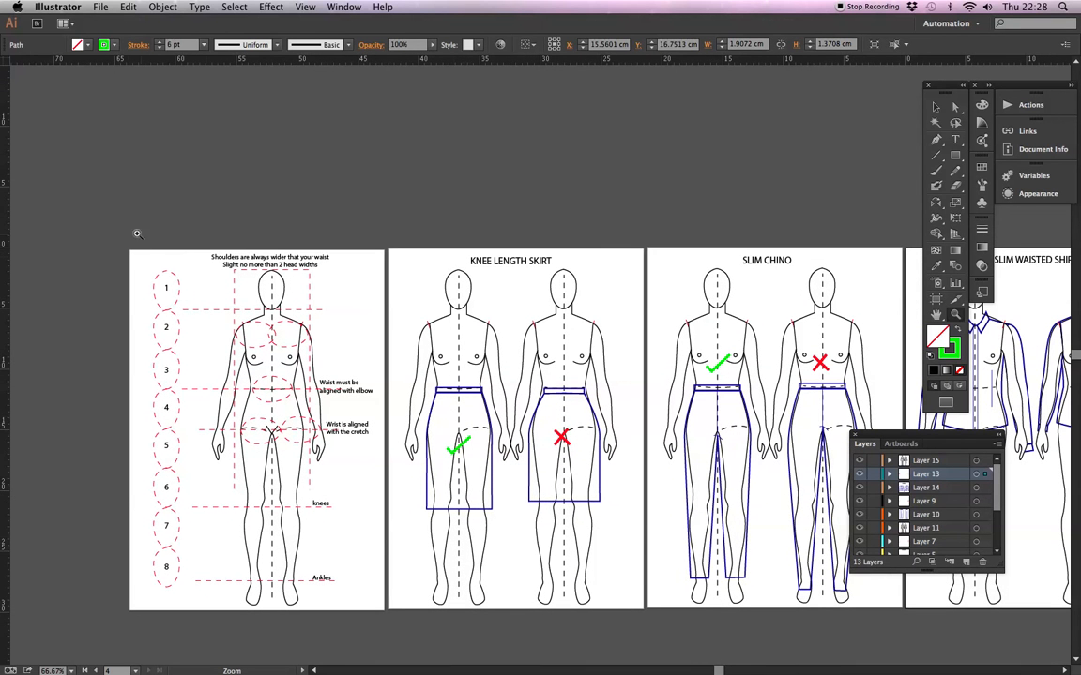
pyautogui.moveTo(457, 626); pyautogui.dragTo(460, 624)
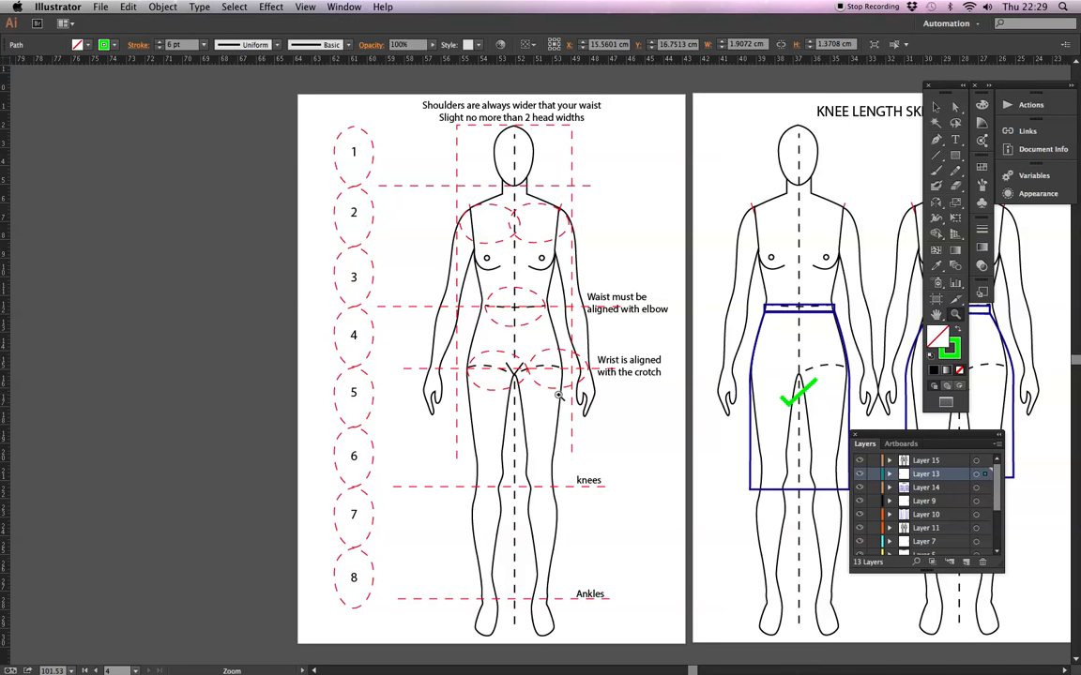
# Review the skirt, chino and shirt comparisons once more alongside the croquis proportion guide.
pyautogui.moveTo(619, 326); pyautogui.dragTo(433, 319)
pyautogui.moveTo(574, 293); pyautogui.dragTo(328, 312)
pyautogui.moveTo(764, 292); pyautogui.dragTo(496, 304)
pyautogui.moveTo(682, 268); pyautogui.dragTo(522, 314)
pyautogui.moveTo(300, 304); pyautogui.dragTo(476, 299)
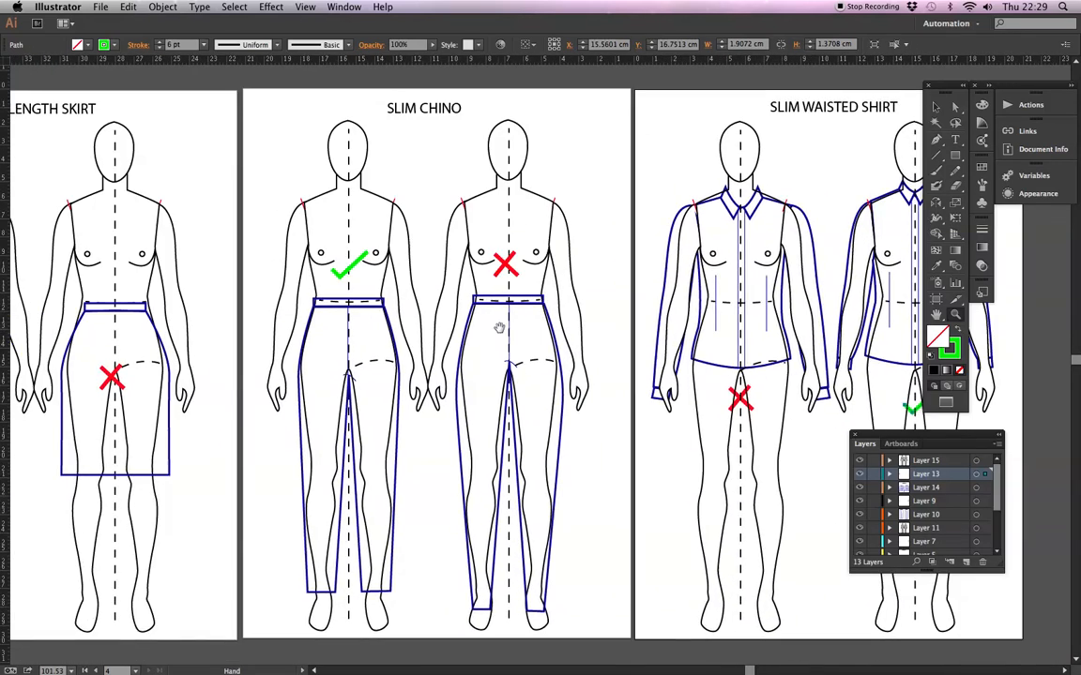
pyautogui.moveTo(365, 313); pyautogui.dragTo(518, 322)
pyautogui.moveTo(369, 347); pyautogui.dragTo(657, 329)
pyautogui.moveTo(373, 312); pyautogui.dragTo(620, 322)
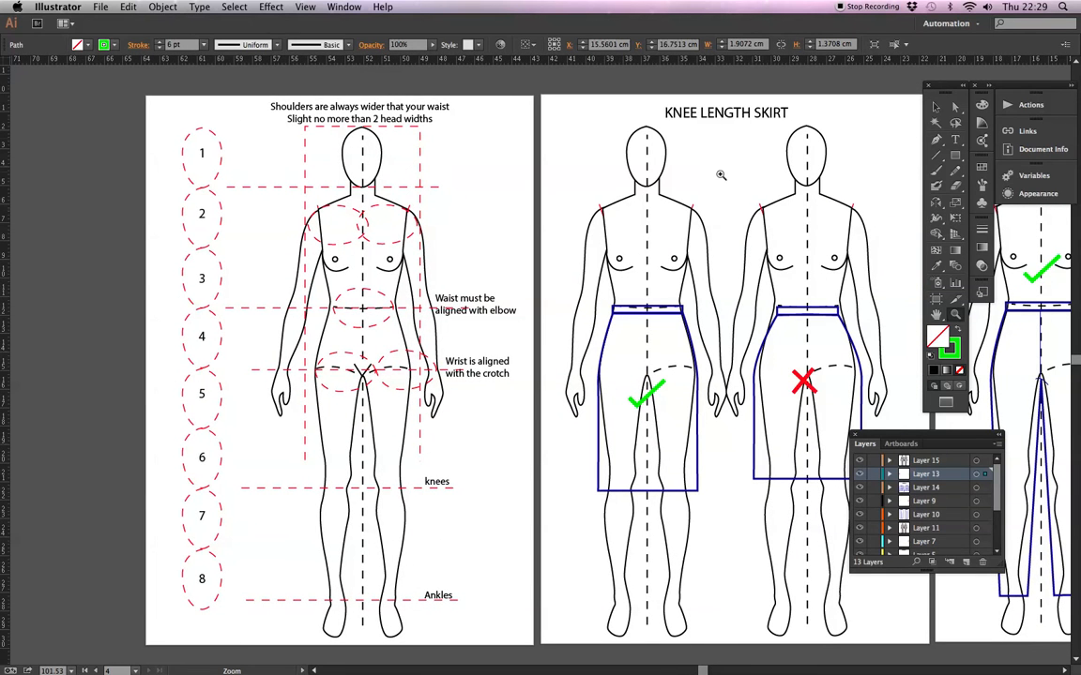